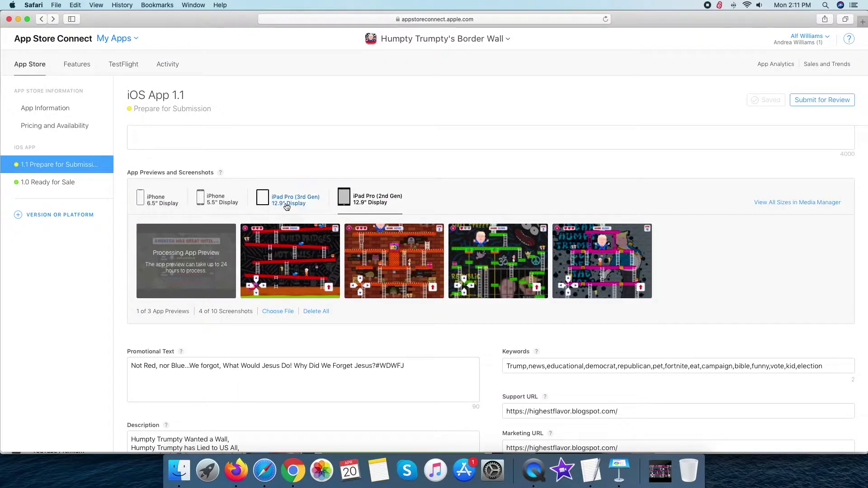
Step: Switch the version 1.1 previews through the iPad Pro (3rd Gen), iPhone 5.5" and iPhone 6.5" Display sets
left_click(287, 203)
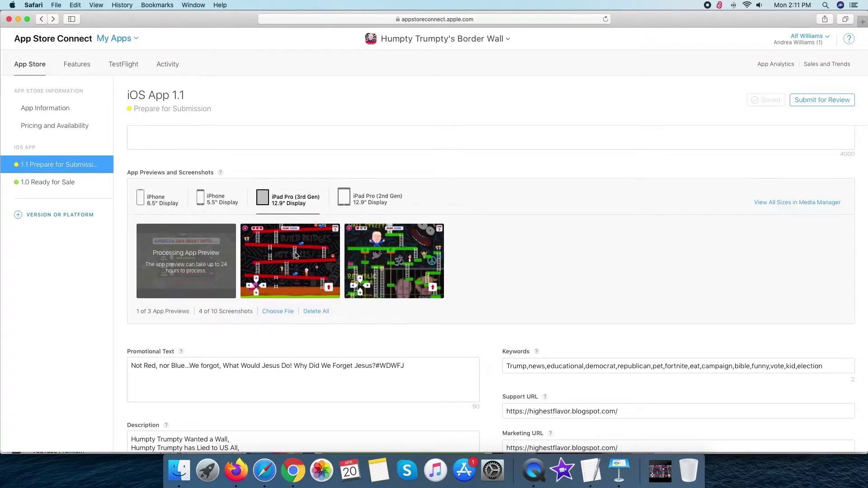
mouse_move(183, 262)
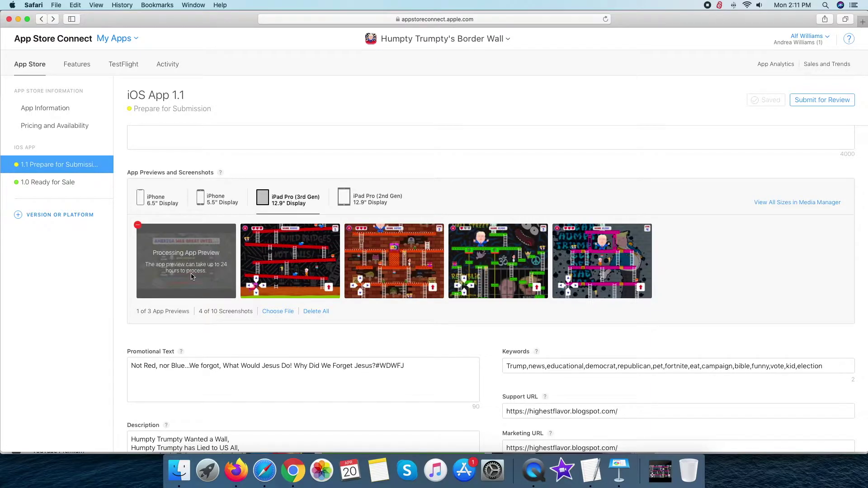
left_click(221, 200)
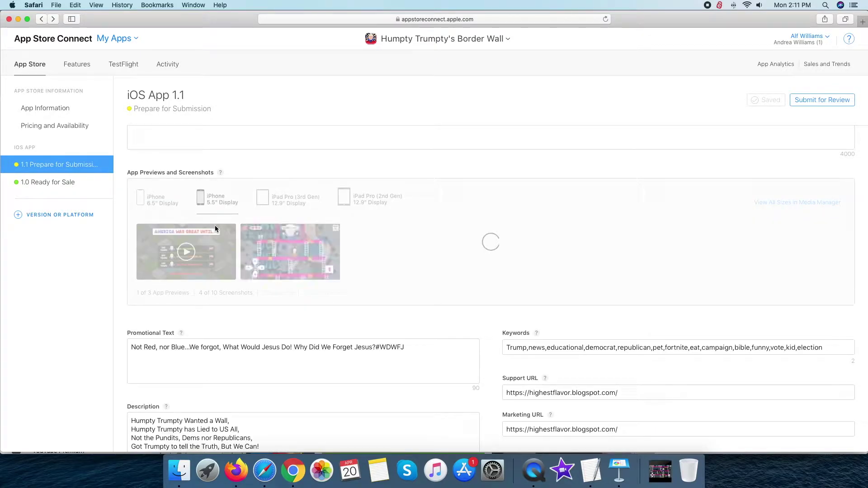
mouse_move(226, 261)
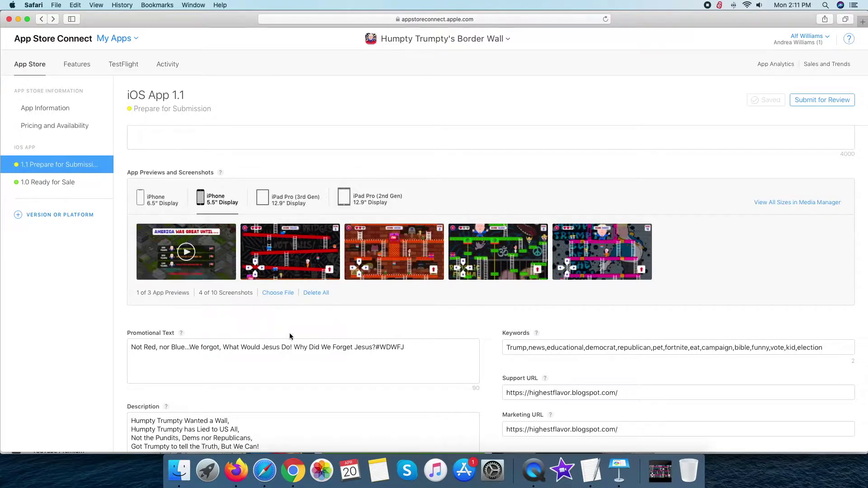
left_click(159, 200)
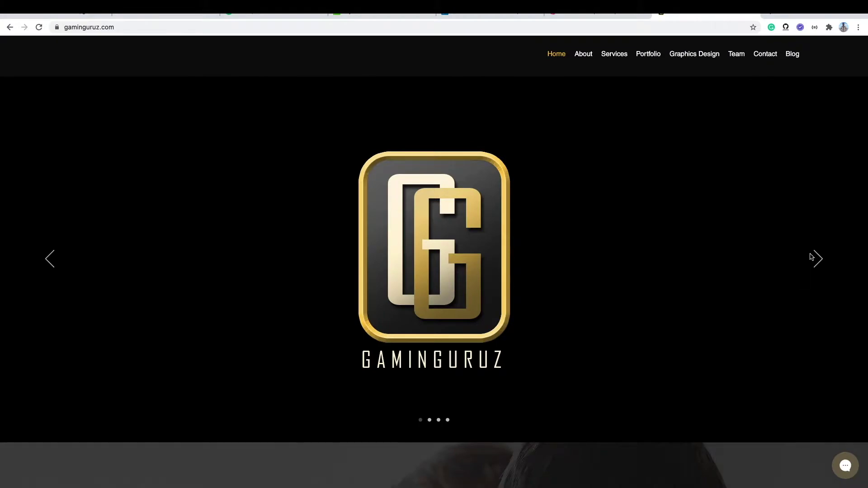
Step: Advance the homepage slider through Googly Ball, Zen Puzzle and Don't Drop The Baby, back to the logo
left_click(816, 258)
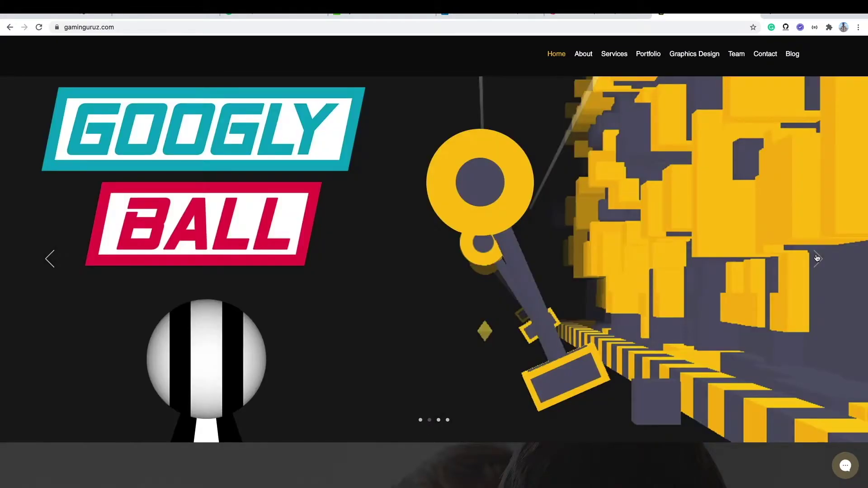
left_click(816, 258)
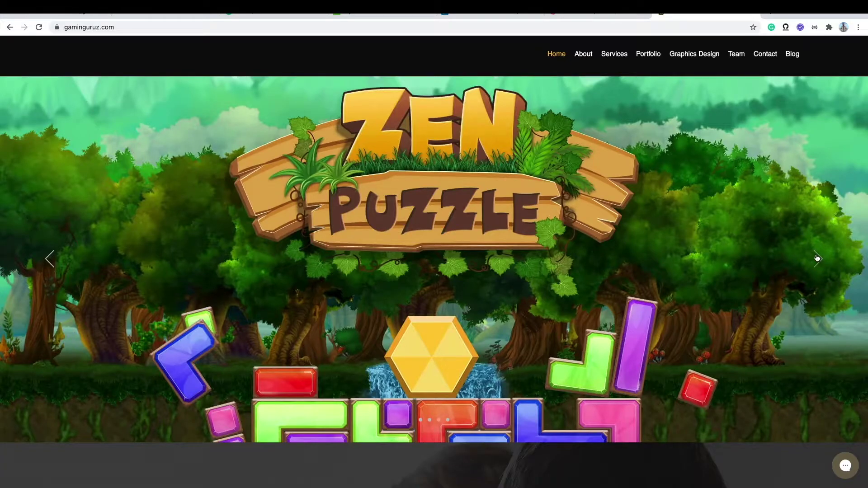
left_click(817, 258)
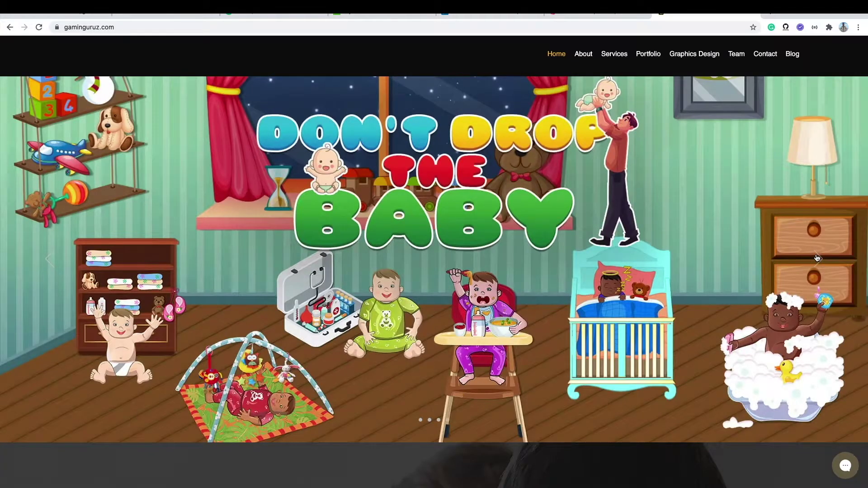
left_click(817, 258)
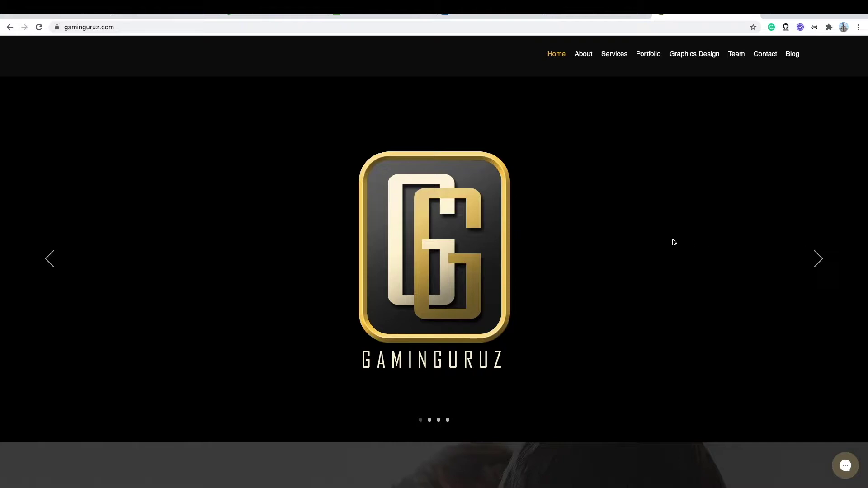
Step: Scroll down past the services to the Our Portfolio game grid
scroll(672, 240, "down", 3)
scroll(673, 242, "down", 7)
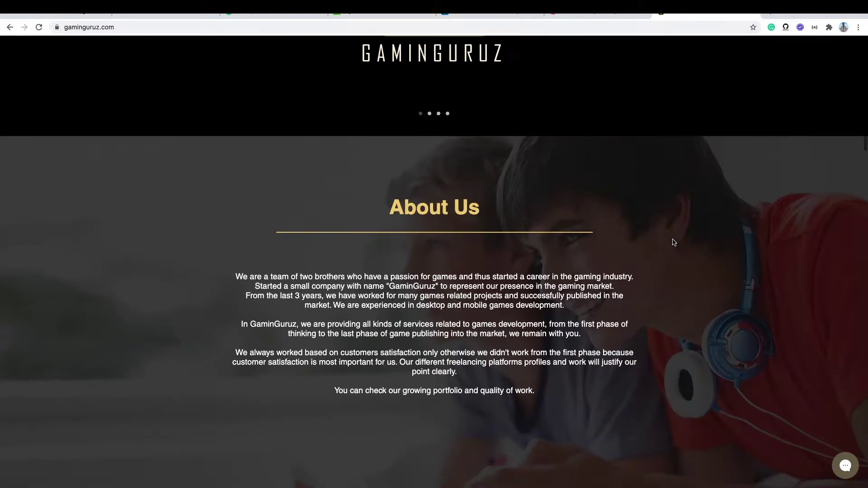
scroll(673, 242, "down", 7)
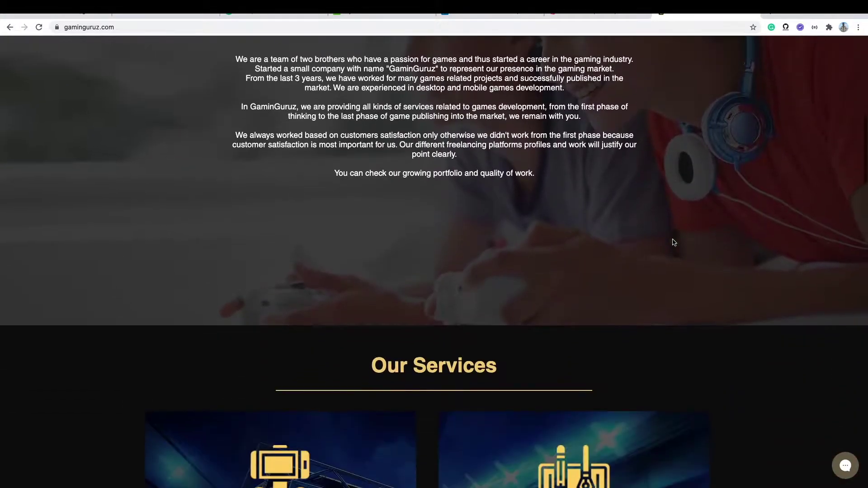
scroll(674, 243, "down", 2)
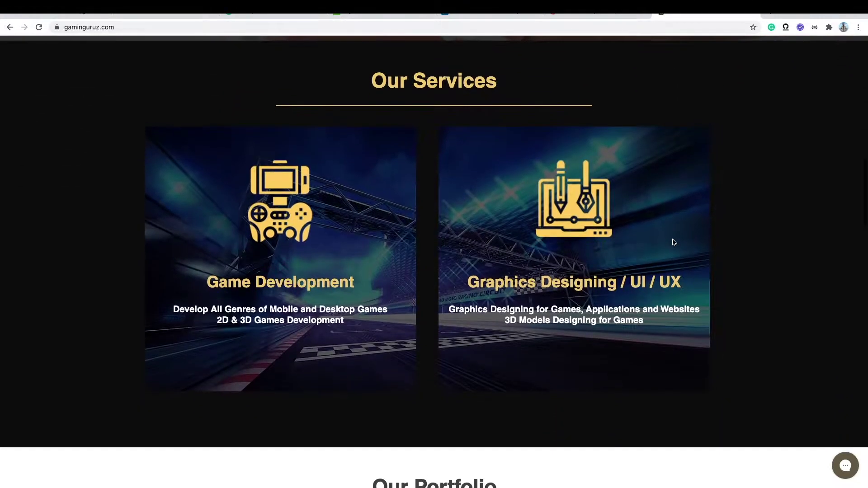
scroll(674, 243, "down", 7)
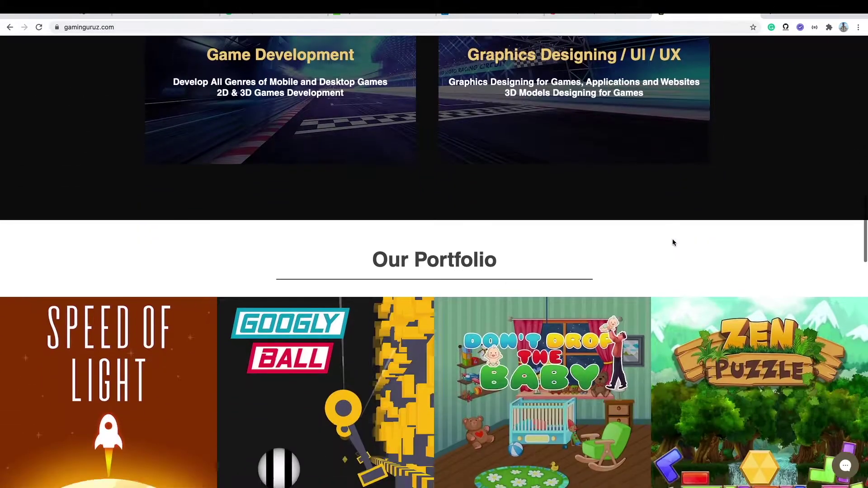
scroll(672, 242, "down", 2)
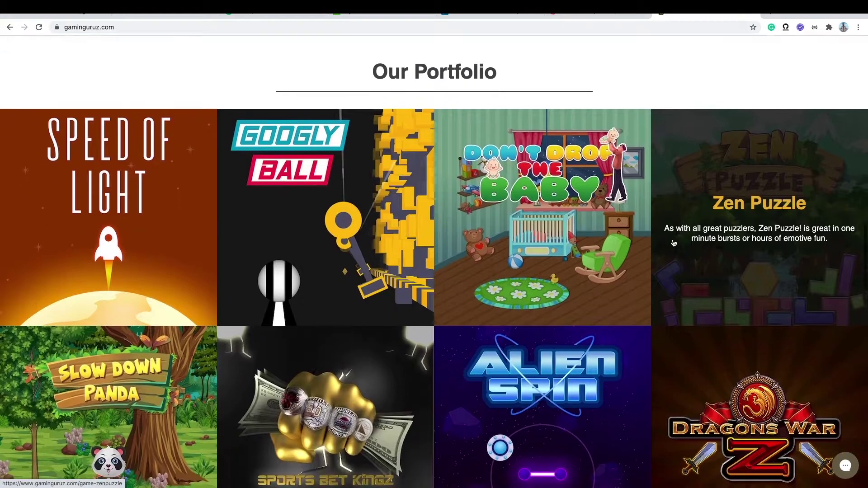
scroll(674, 242, "down", 5)
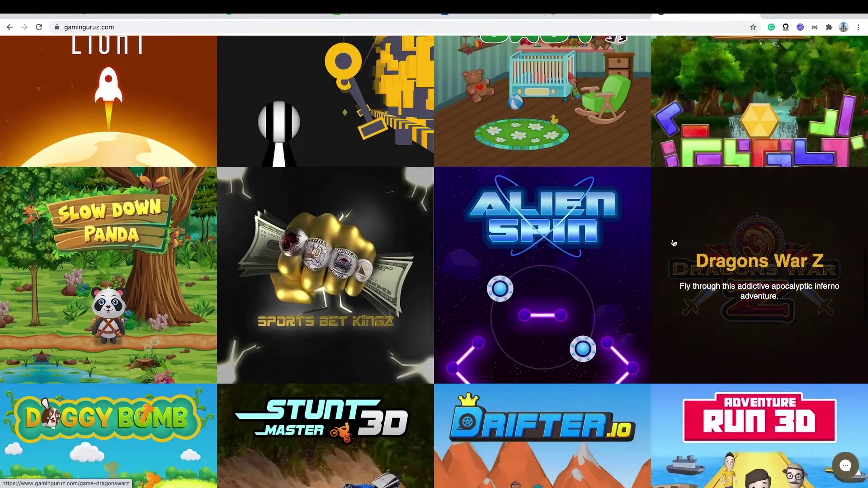
scroll(674, 243, "down", 5)
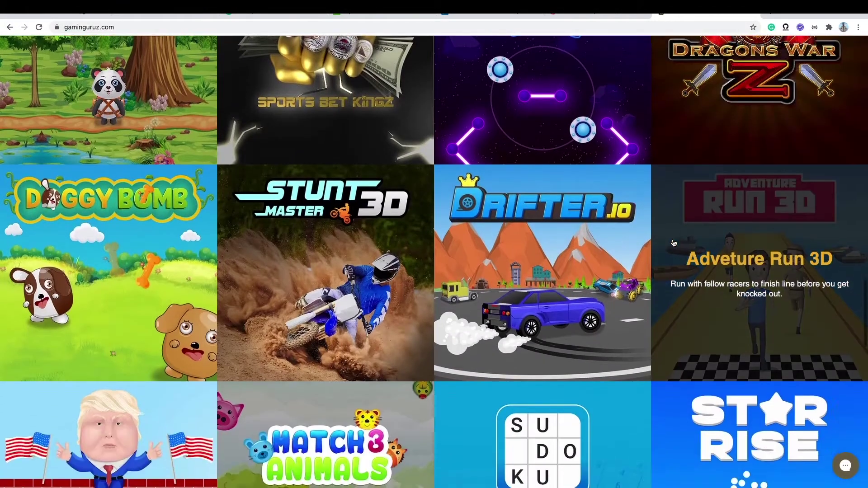
scroll(673, 243, "down", 2)
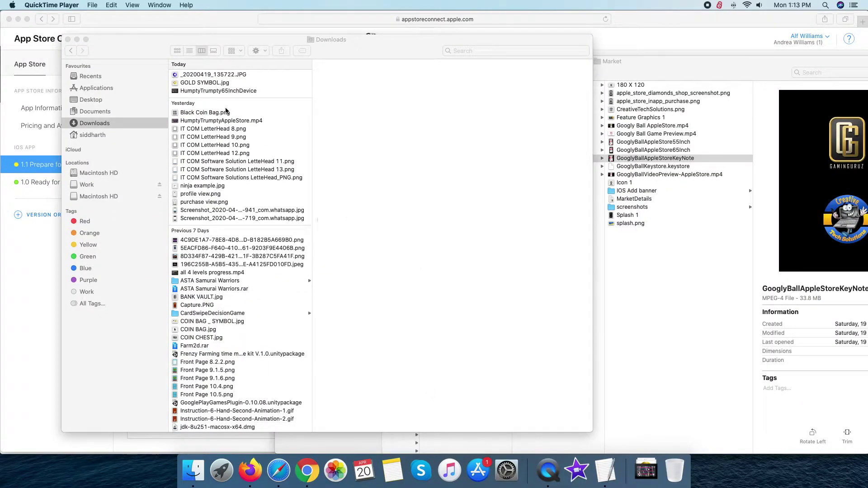
Step: Check HumptyTrumptyAppleStore.mp4's size and duration in Downloads, then play it in Quick Look
left_click(236, 123)
left_click(243, 123)
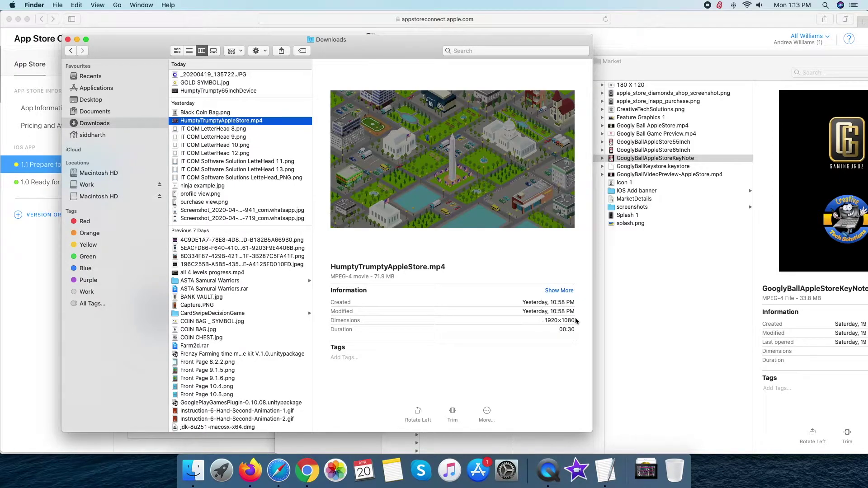
left_click(554, 320)
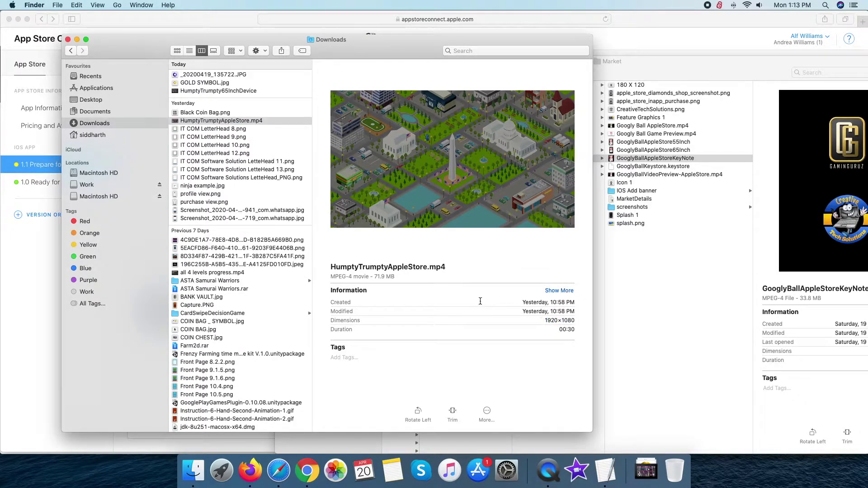
left_click(243, 123)
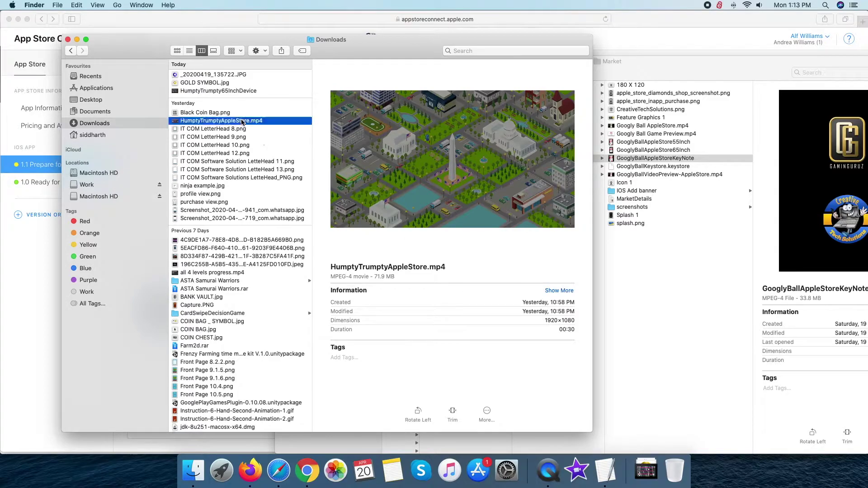
key("space")
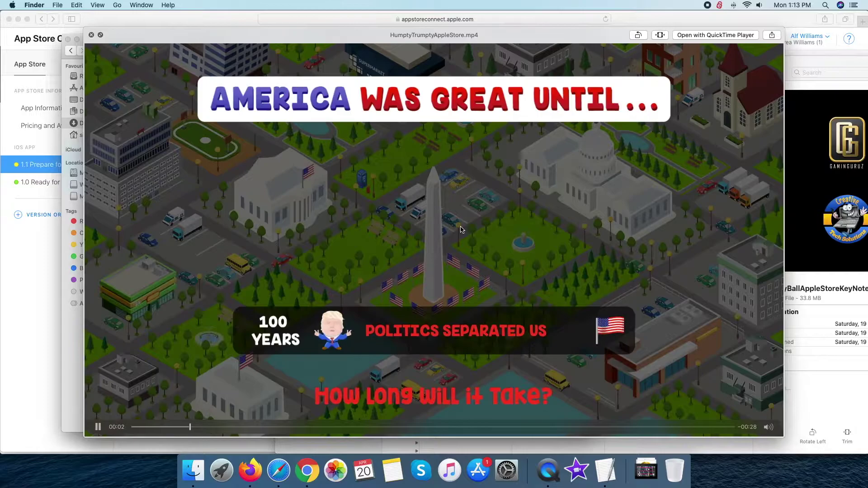
key("space")
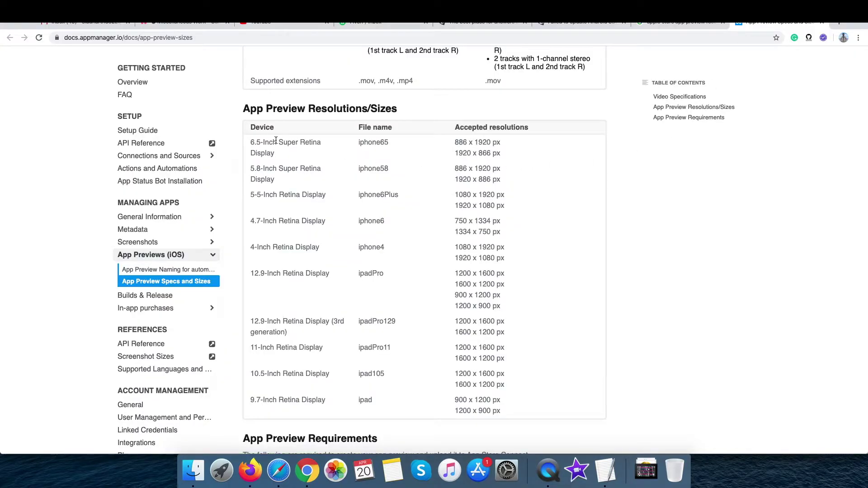
Step: Highlight the 6.5-Inch Super Retina Display row and its 886 x 1920 and 1920 x 866 px resolutions
left_click_drag(250, 142, 394, 155)
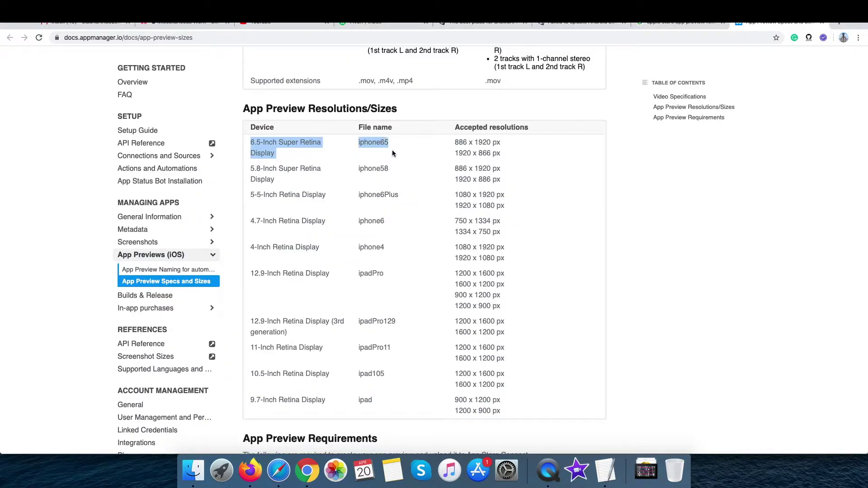
left_click(457, 143)
mouse_move(455, 143)
left_mouse_down()
mouse_move(516, 157)
mouse_move(455, 154)
left_mouse_up()
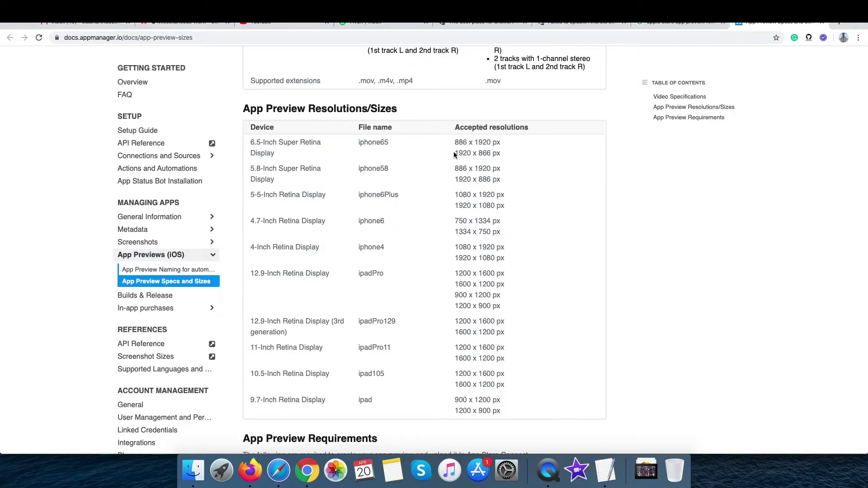
left_click(520, 157)
Step: Launch Keynote from Spotlight and create a new presentation with the Black theme
left_click(194, 470)
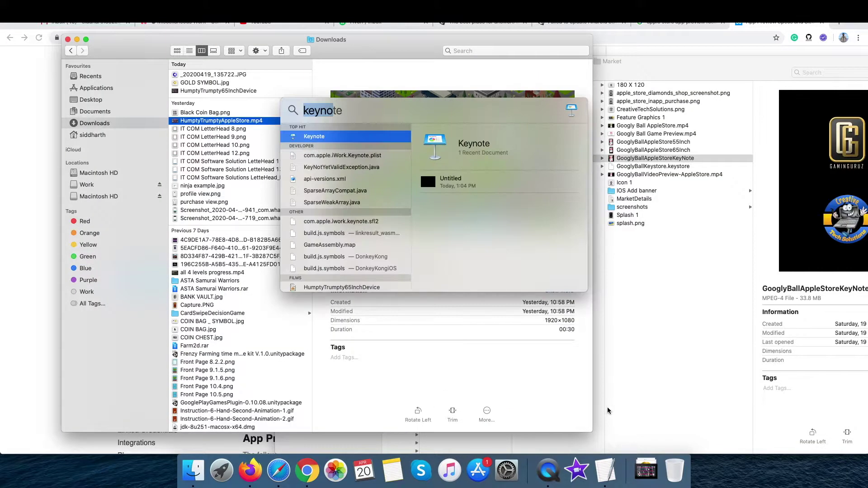
key("Return")
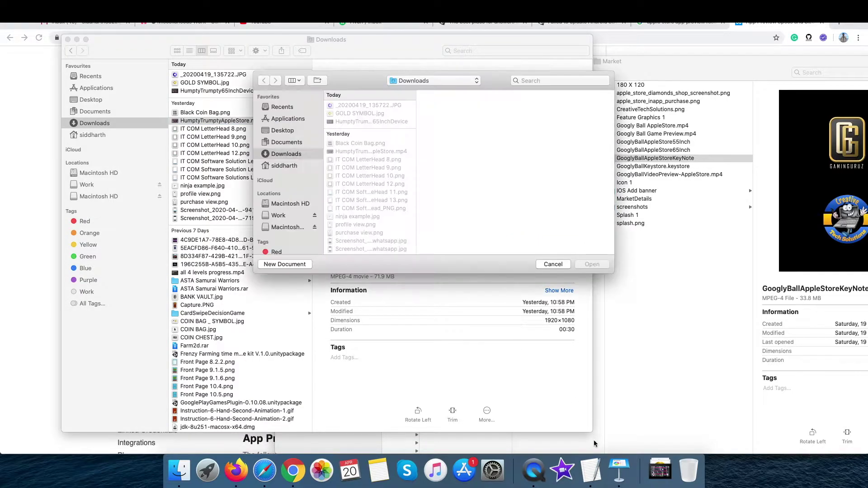
left_click(301, 267)
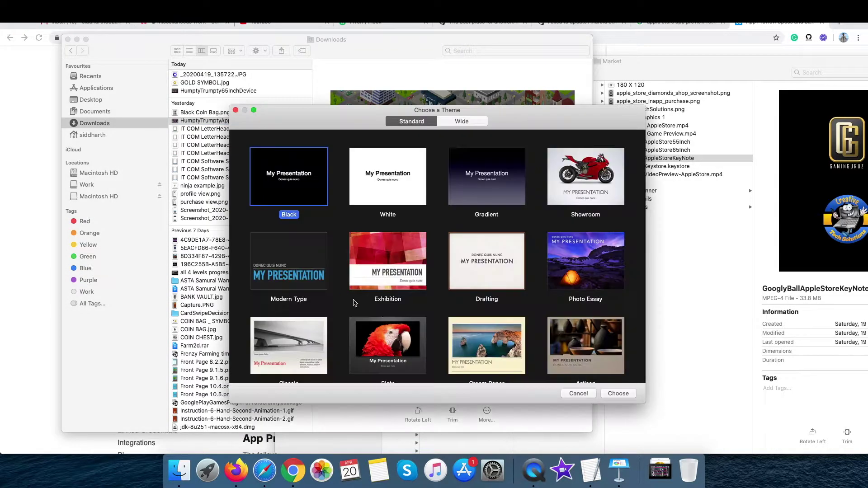
double_click(281, 179)
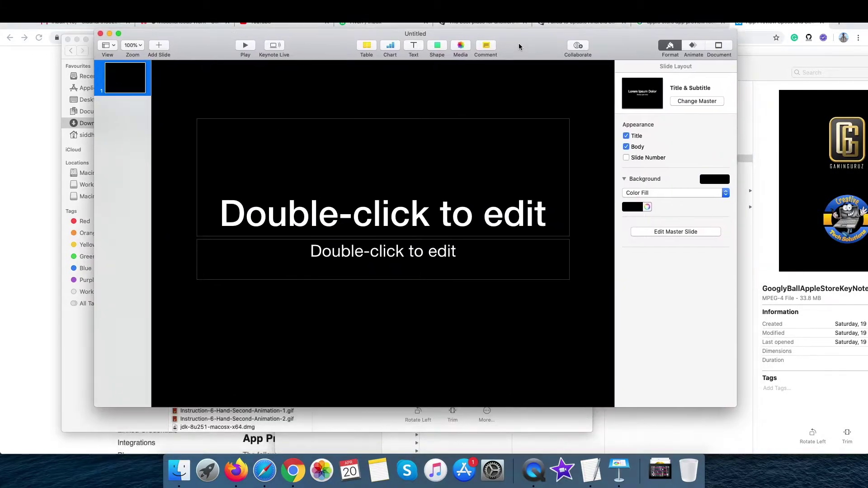
Step: Enlarge the Keynote window and delete the slide's title and subtitle placeholders
left_click_drag(519, 47, 482, 28)
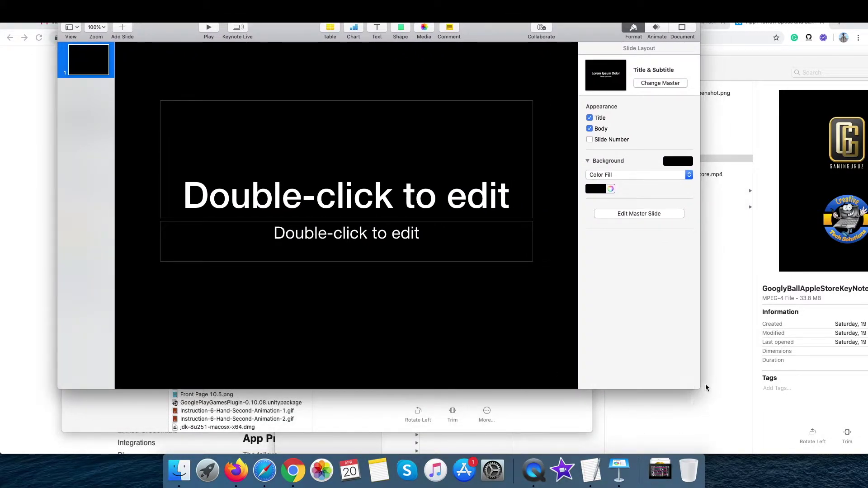
left_click_drag(701, 389, 815, 454)
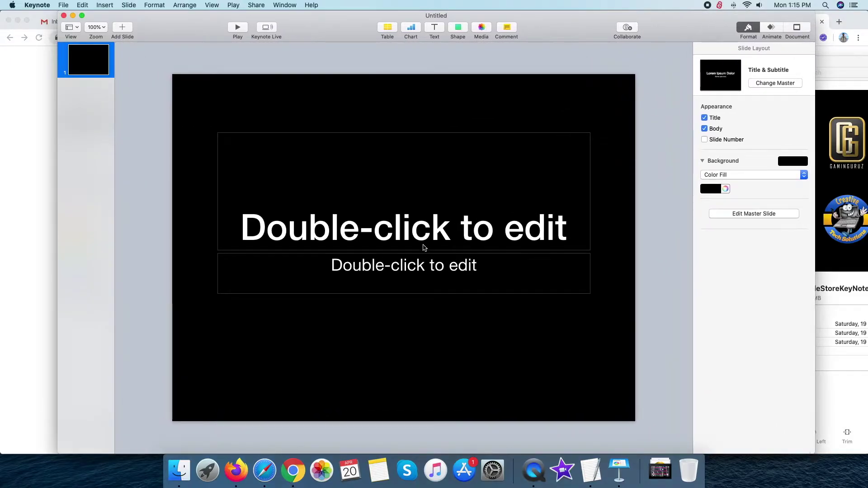
left_click(329, 243)
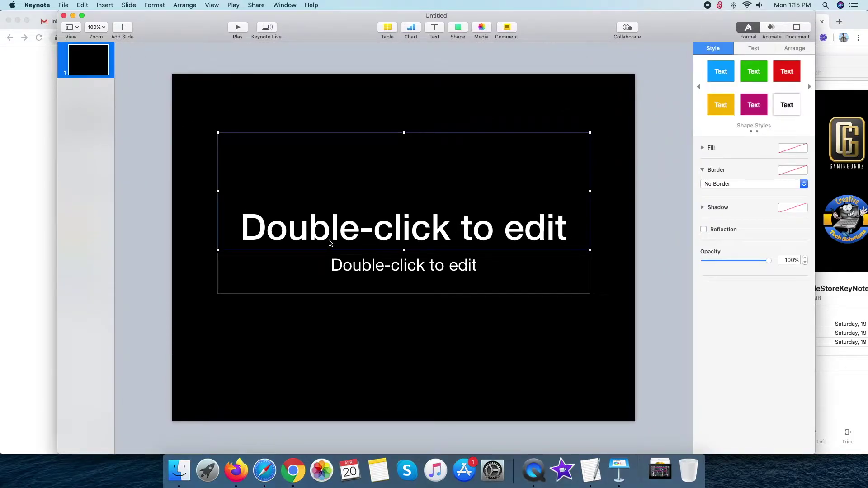
key("BackSpace")
left_click(373, 270)
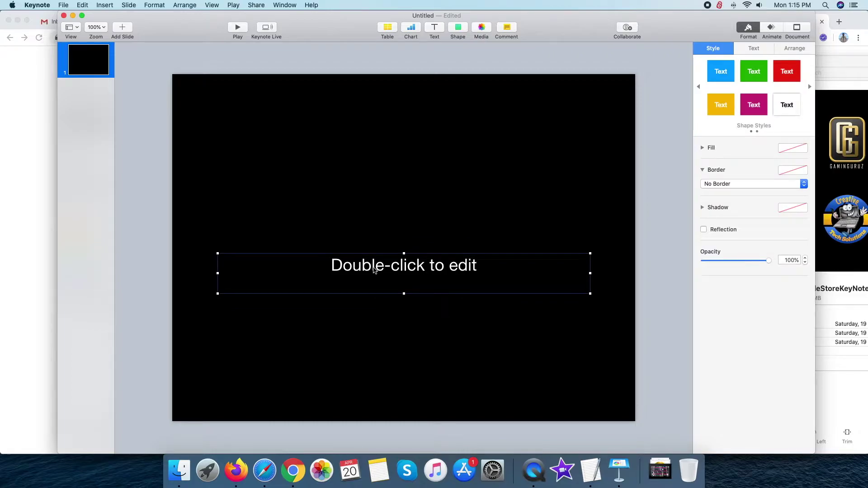
key("BackSpace")
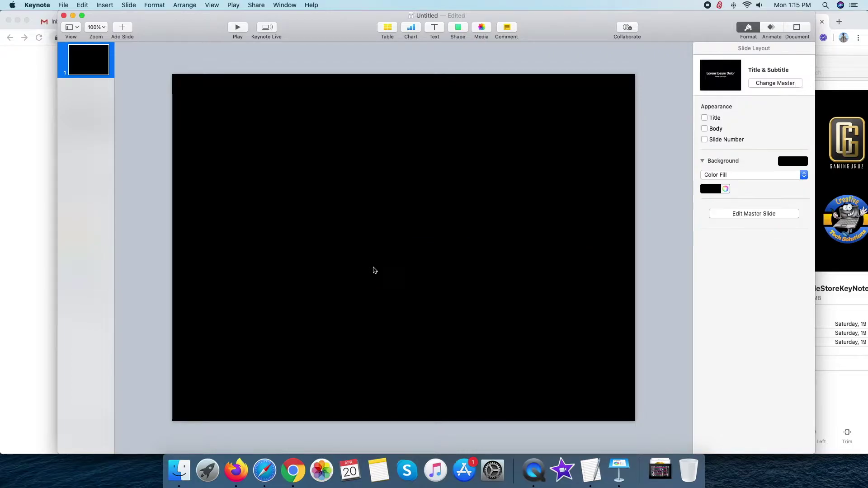
left_click(797, 29)
Step: Set Presentation Type to Self-Playing with 0.0 s transition and build delays, then pick Custom Slide Size
left_click(735, 194)
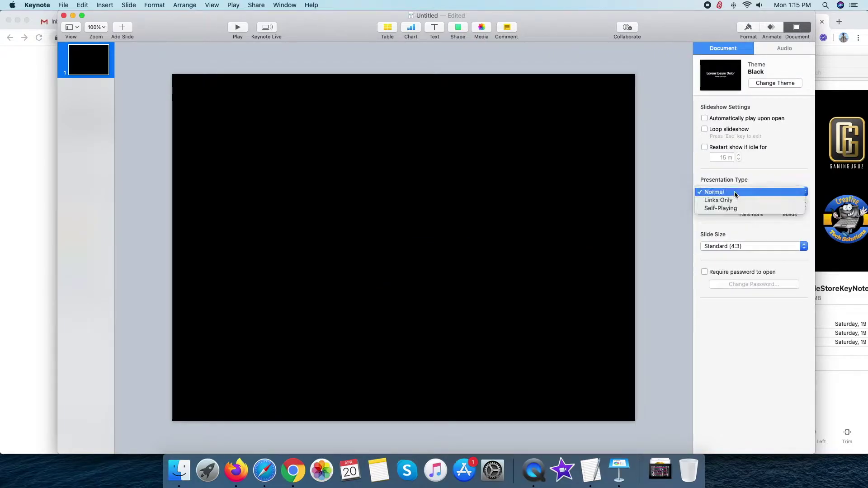
left_click(734, 209)
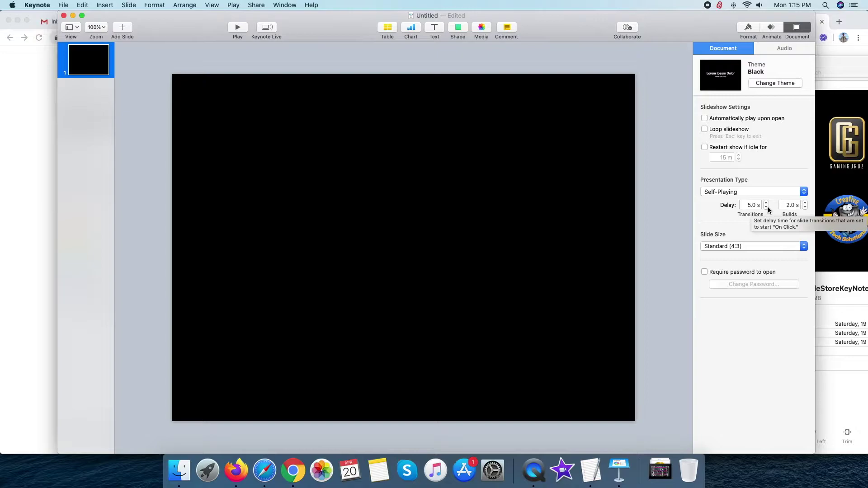
left_click(766, 206)
left_click(766, 206)
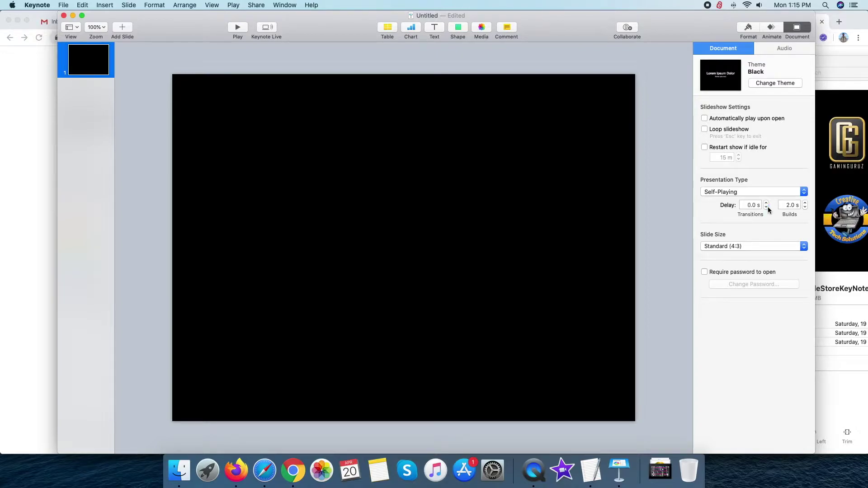
left_click(805, 207)
left_click(742, 248)
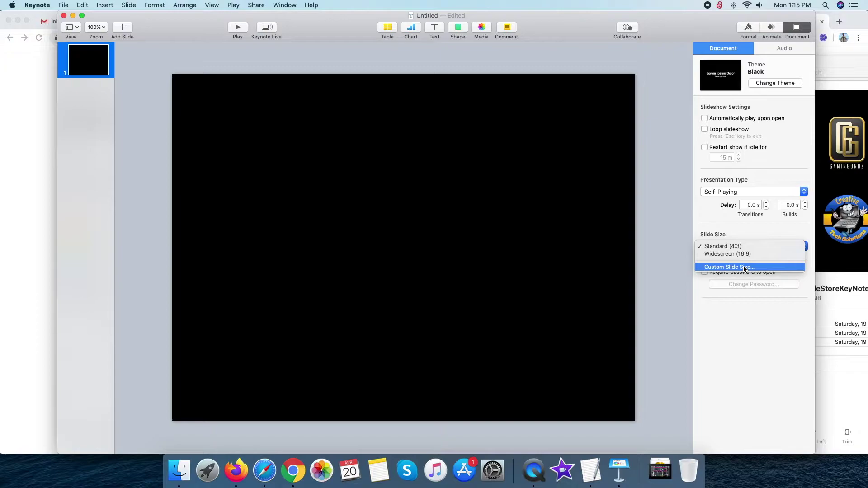
left_click(745, 267)
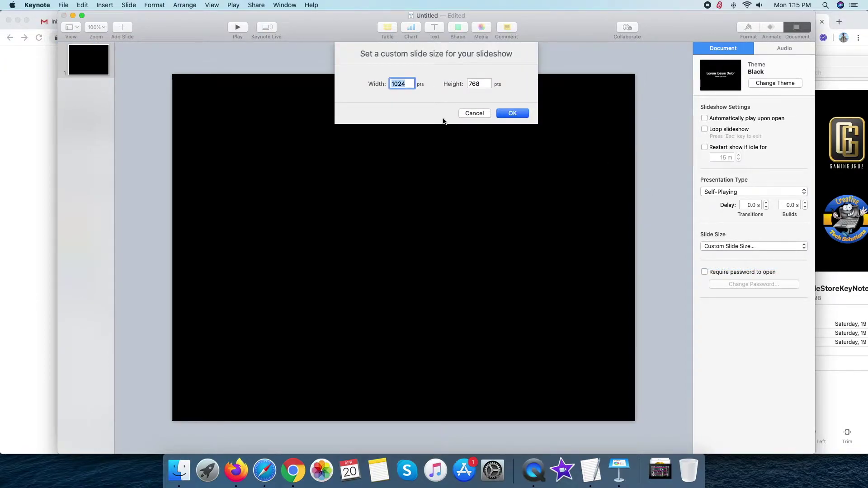
Step: Enter a custom slide size of 1920 × 886 after checking the 6.5-inch resolution in the docs
type("192")
key("Tab")
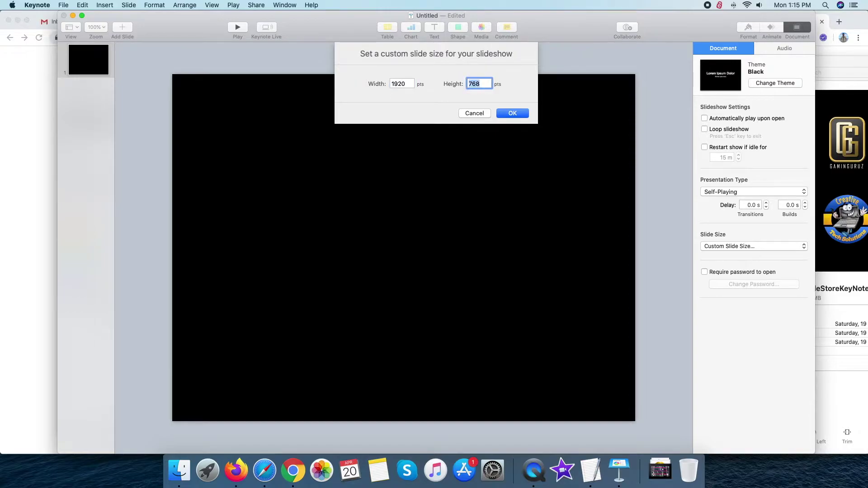
left_click(296, 472)
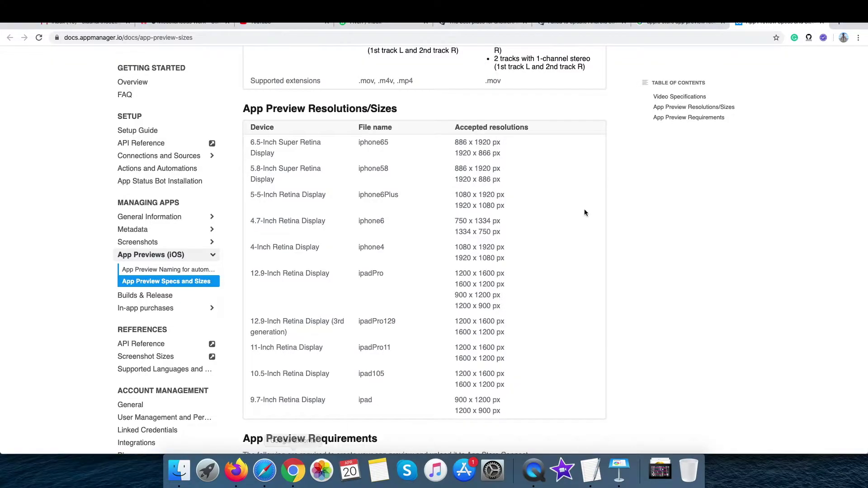
left_click_drag(474, 152, 524, 152)
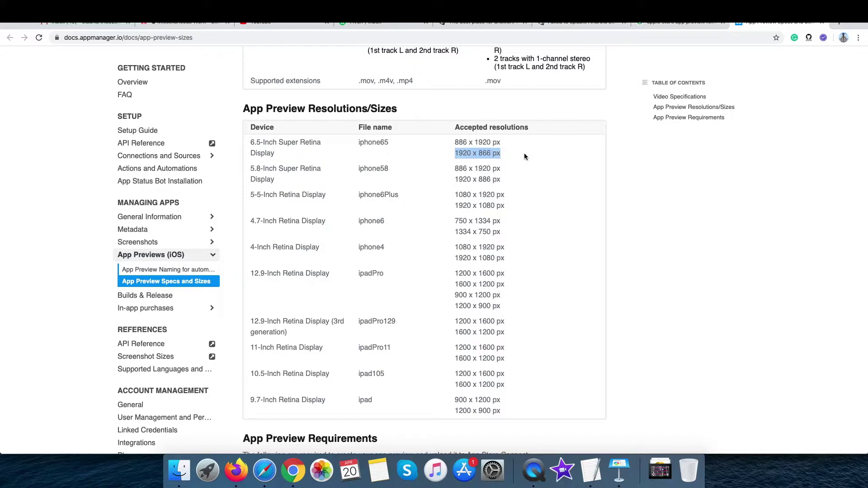
key("super+Tab")
type("88")
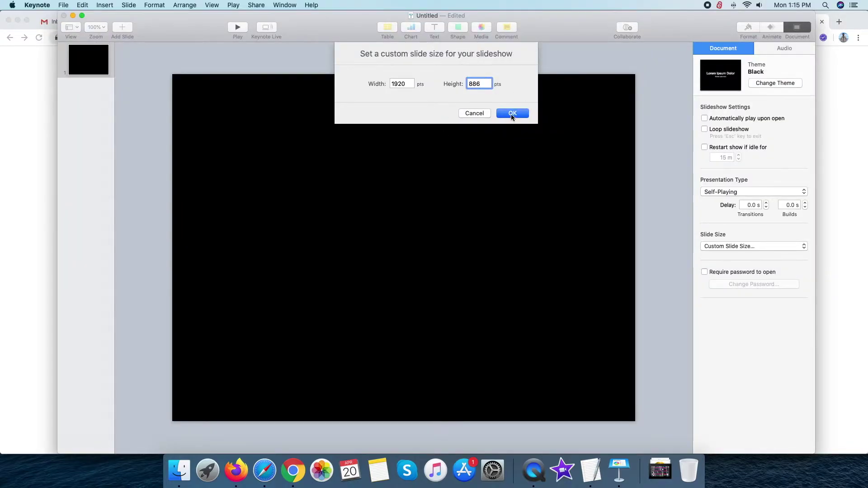
left_click(512, 113)
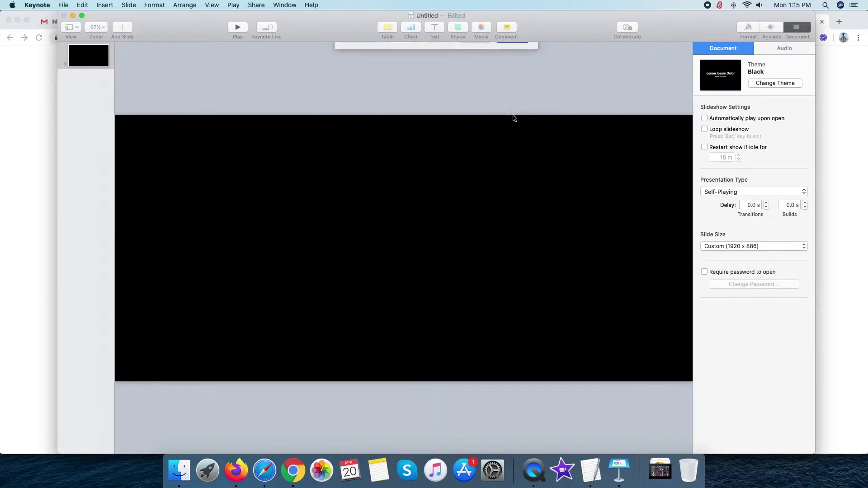
Step: Zoom the slide view to 50% and drag HumptyTrumptyAppleStore.mp4 from Downloads onto the slide
left_click(102, 30)
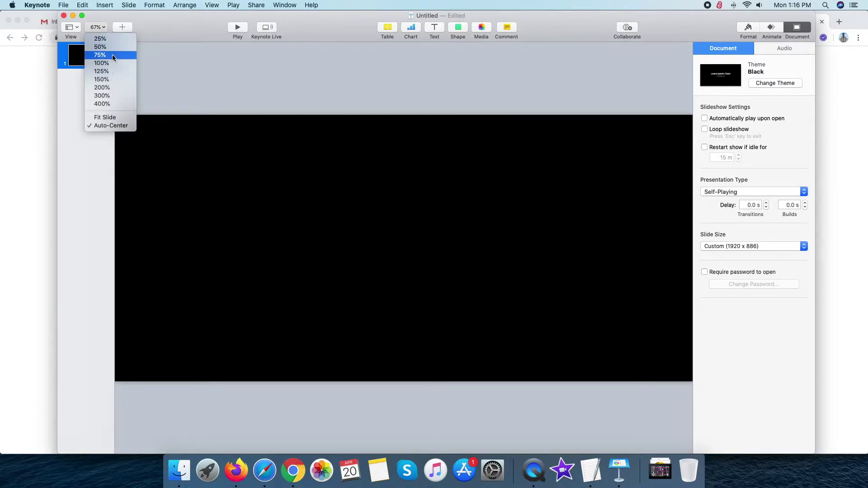
left_click(101, 47)
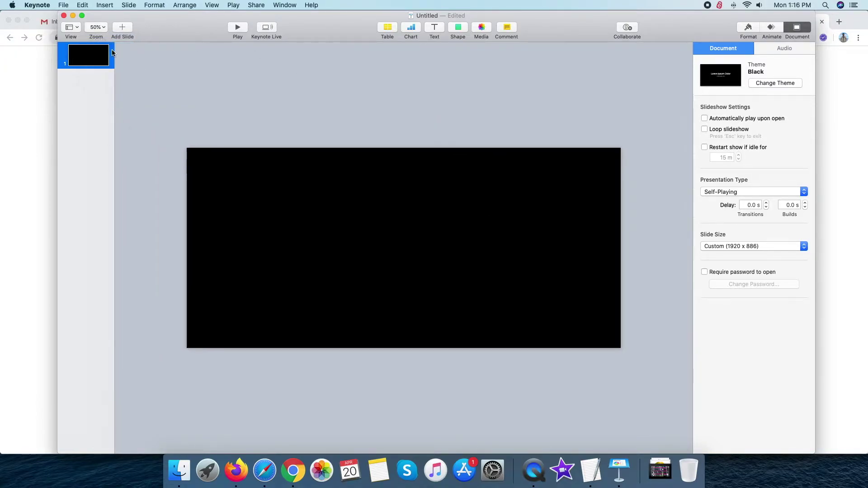
left_click(179, 470)
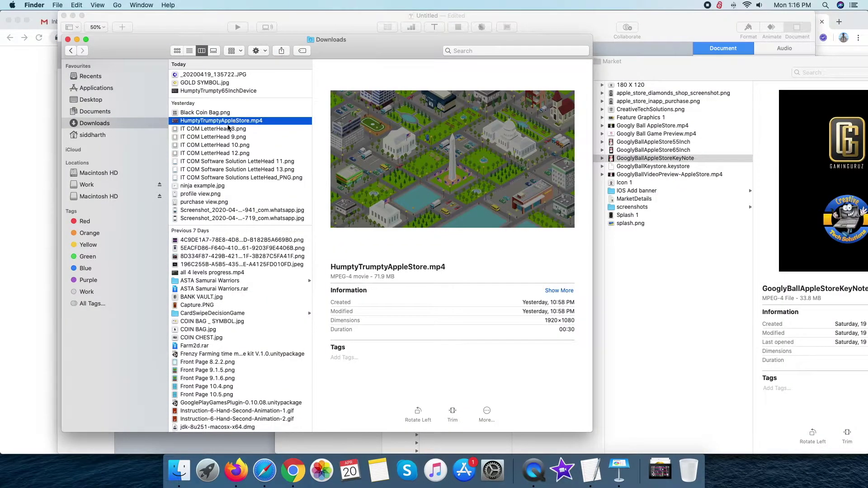
left_click_drag(228, 128, 408, 240)
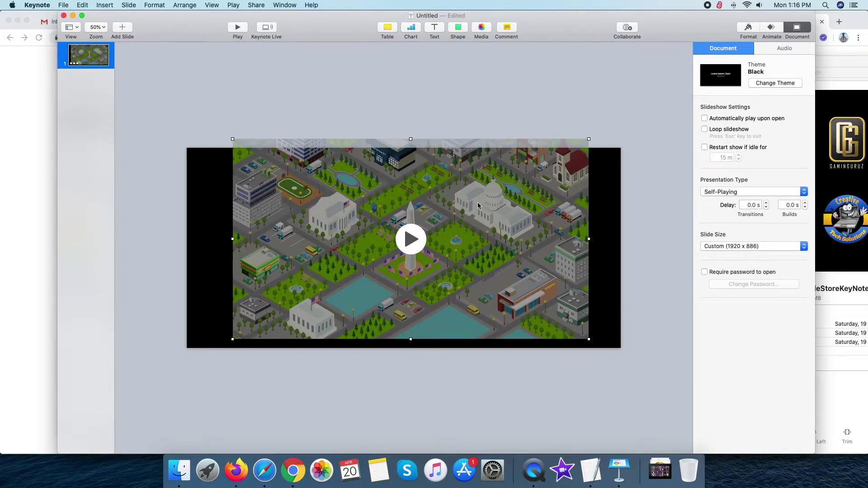
Step: Resize the video to the full slide height (about 1581 × 889 pt) and centre it horizontally
left_click_drag(488, 210, 483, 220)
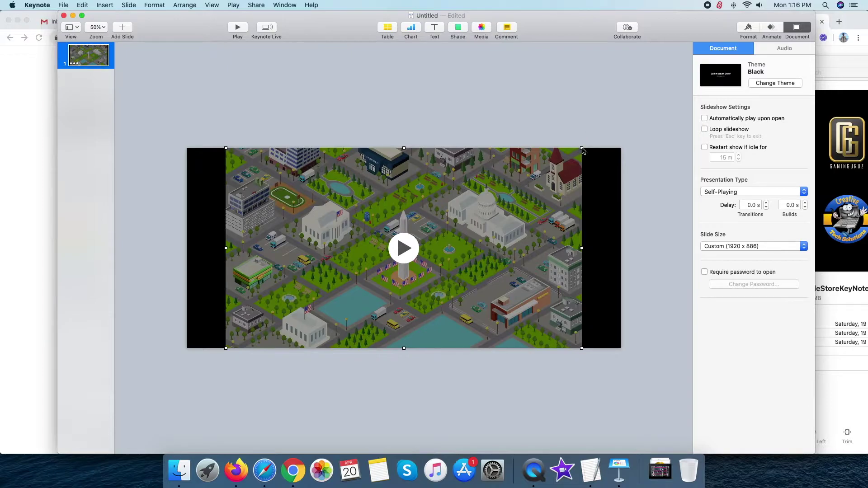
left_click_drag(582, 150, 631, 145)
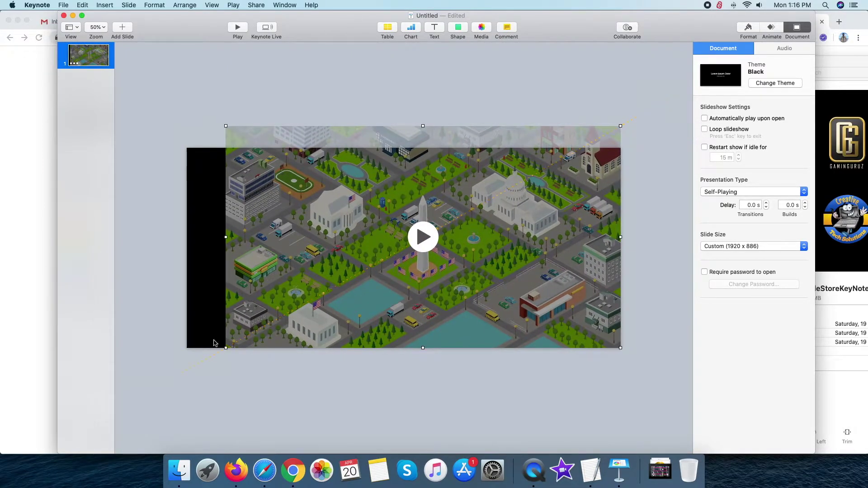
left_click_drag(225, 347, 181, 357)
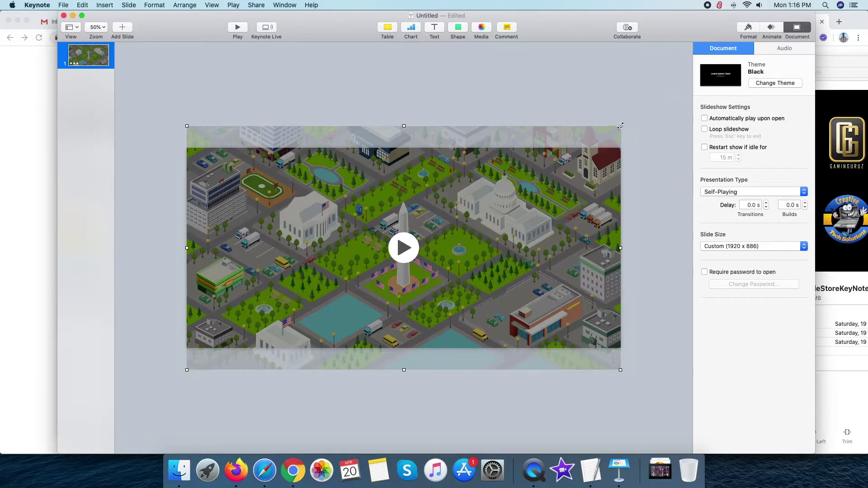
left_click_drag(620, 126, 586, 154)
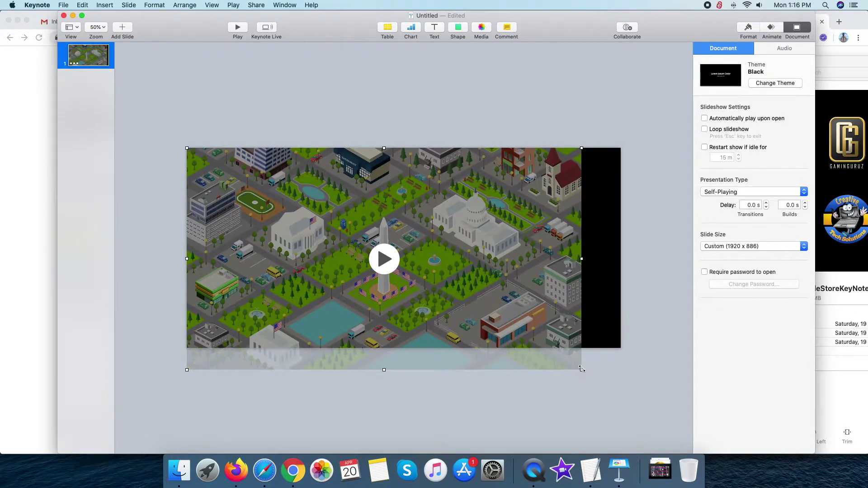
left_click_drag(582, 369, 542, 348)
left_click_drag(505, 305, 545, 305)
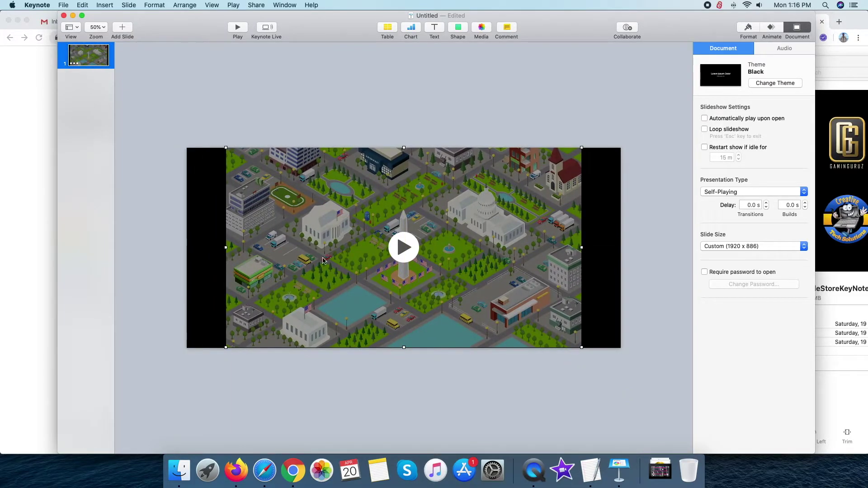
left_click_drag(226, 348, 226, 348)
mouse_move(509, 258)
left_mouse_down()
mouse_move(510, 312)
mouse_move(510, 259)
left_mouse_up()
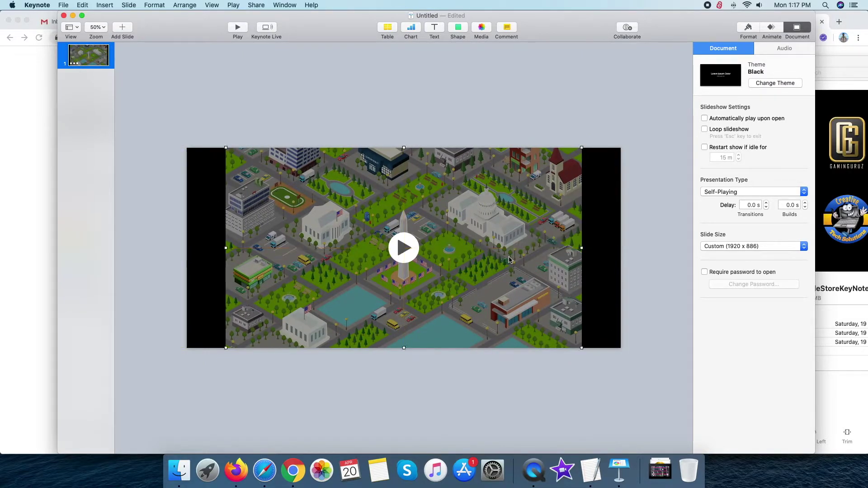
Step: Export the presentation as a QuickTime movie at a custom 1920 × 886 resolution
left_click(63, 5)
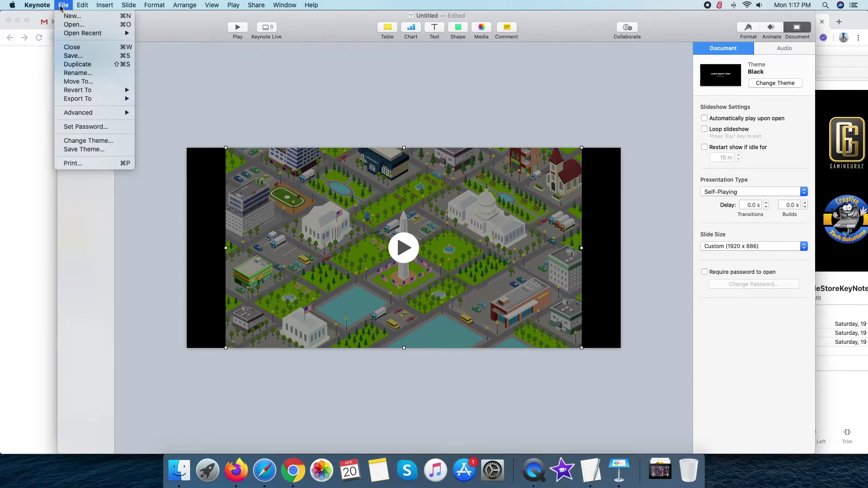
mouse_move(95, 102)
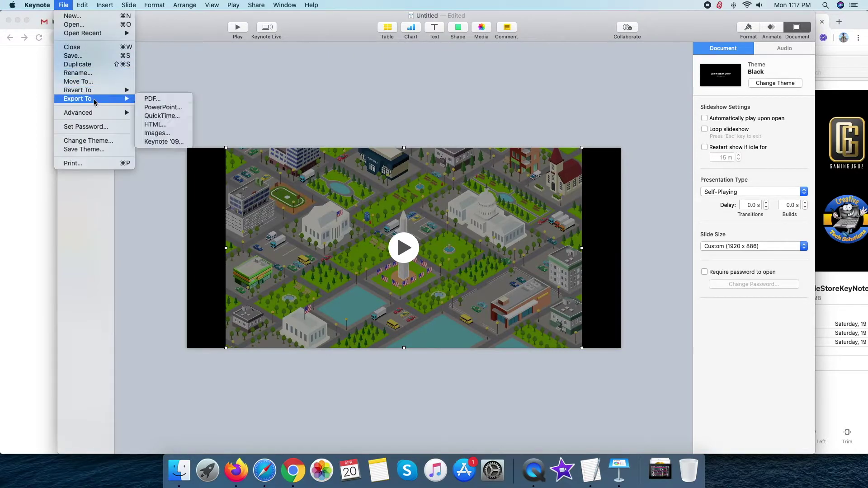
left_click(162, 116)
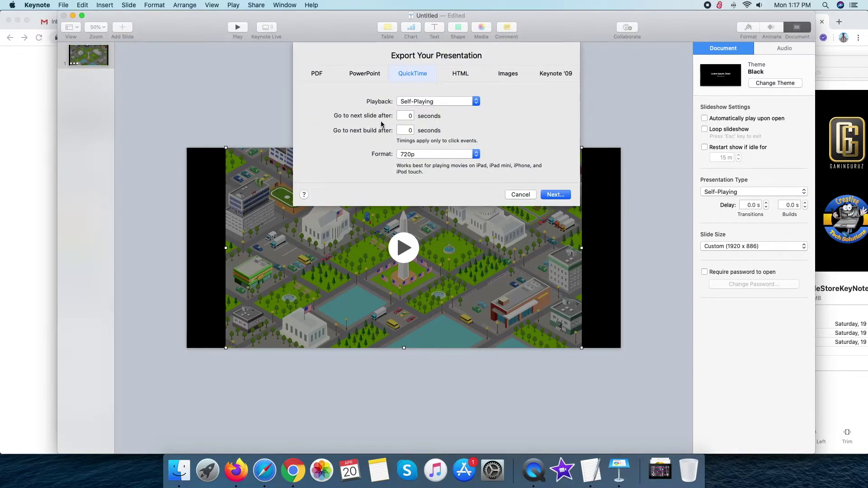
left_click(423, 155)
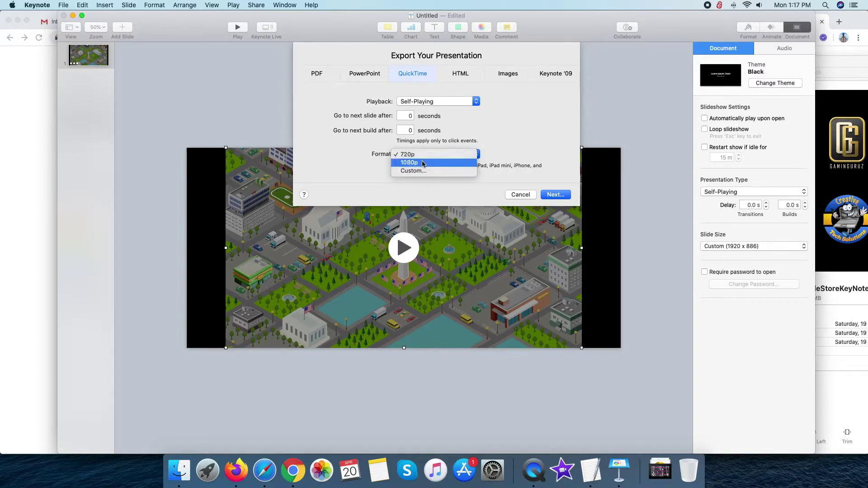
left_click(422, 172)
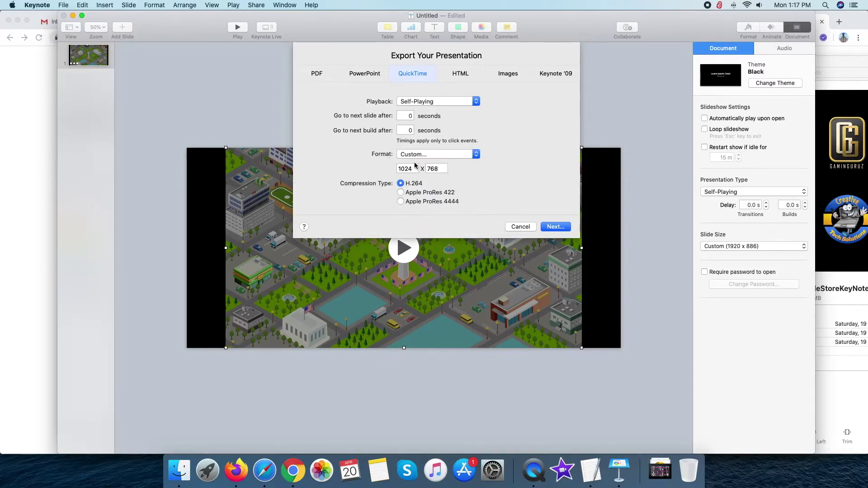
left_click(402, 169)
double_click(405, 169)
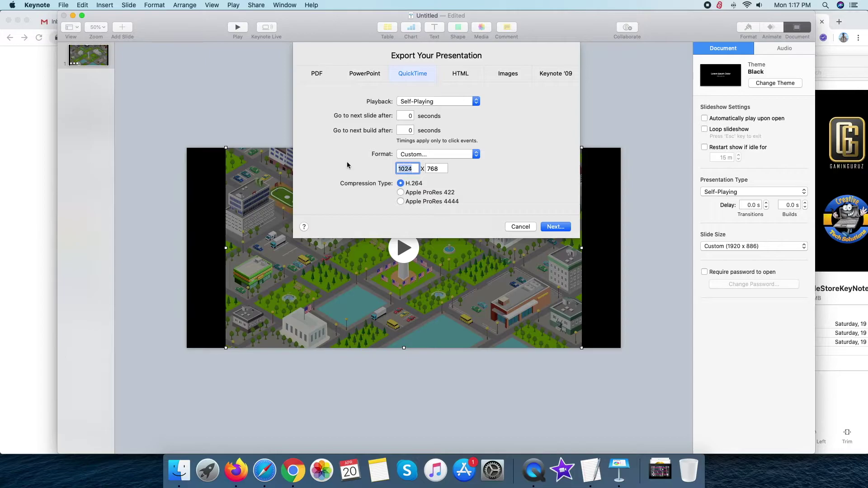
type("1")
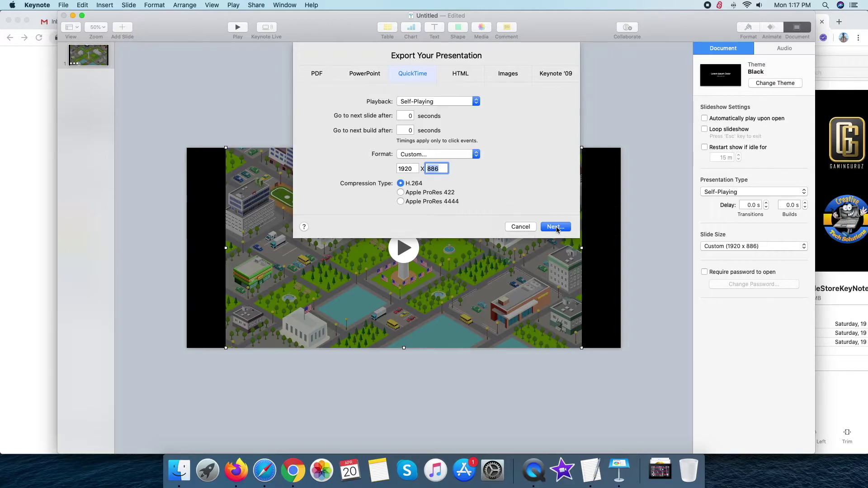
left_click(556, 227)
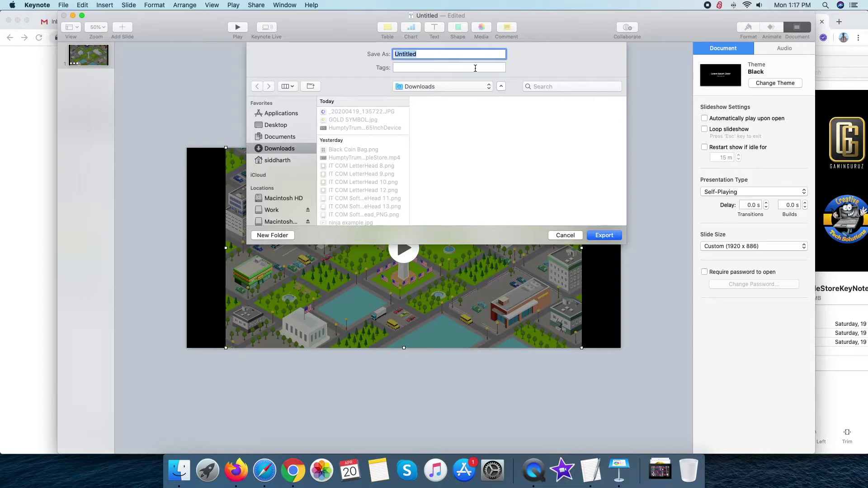
Step: Save the movie in Downloads as HumptyTrumptyGame65InchVideo and check it in Finder
type("HunptyTrumptyG")
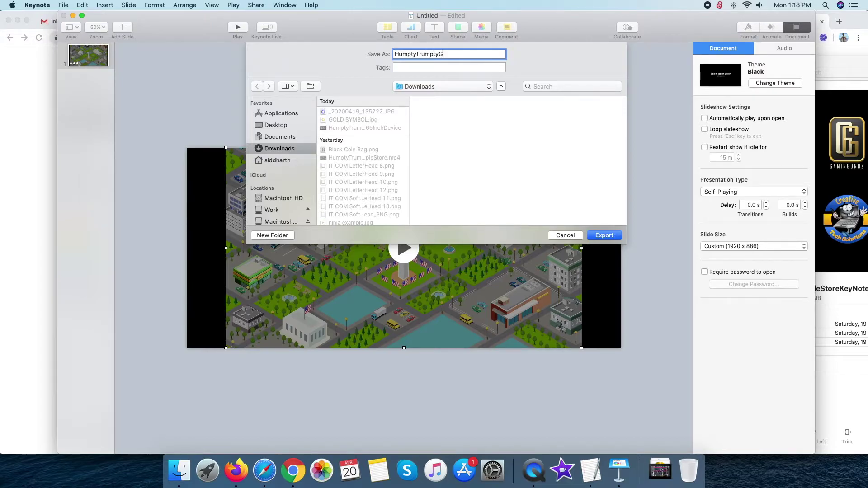
type("ame65InchVideo")
left_click(598, 236)
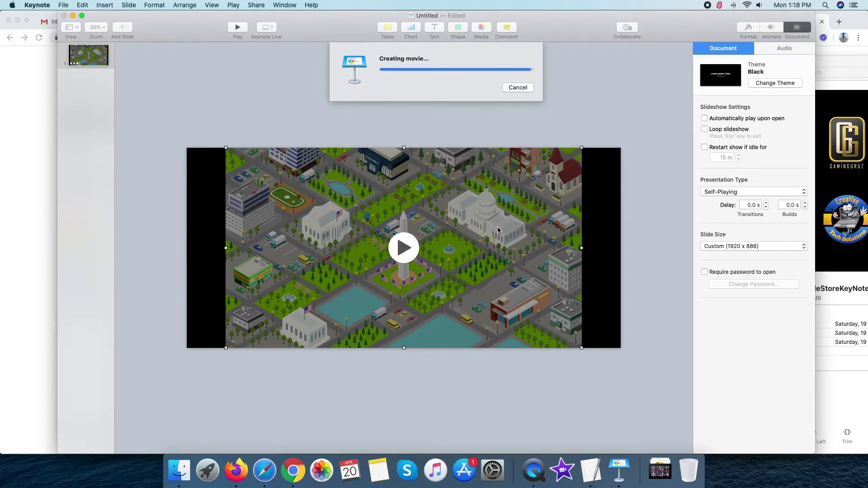
left_click(178, 470)
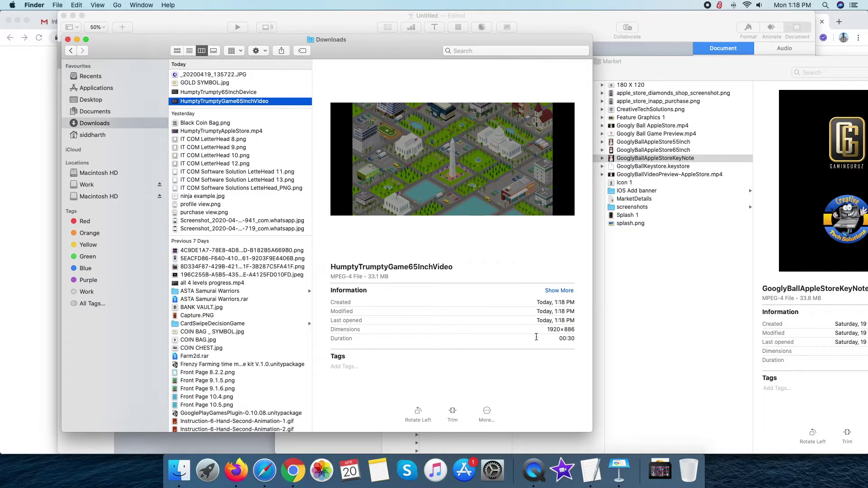
Step: Confirm HumptyTrumptyGame65InchVideo is a 1920×886, 30-second movie by previewing it in Quick Look
left_click_drag(543, 331, 574, 332)
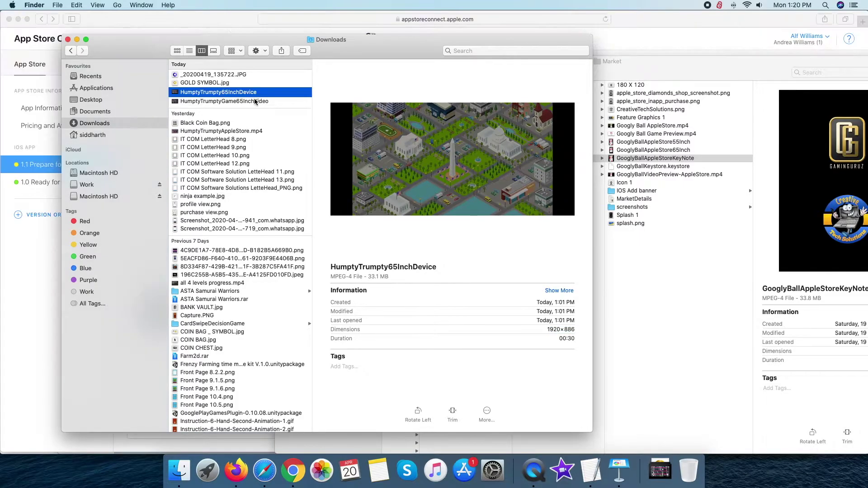
key("Down")
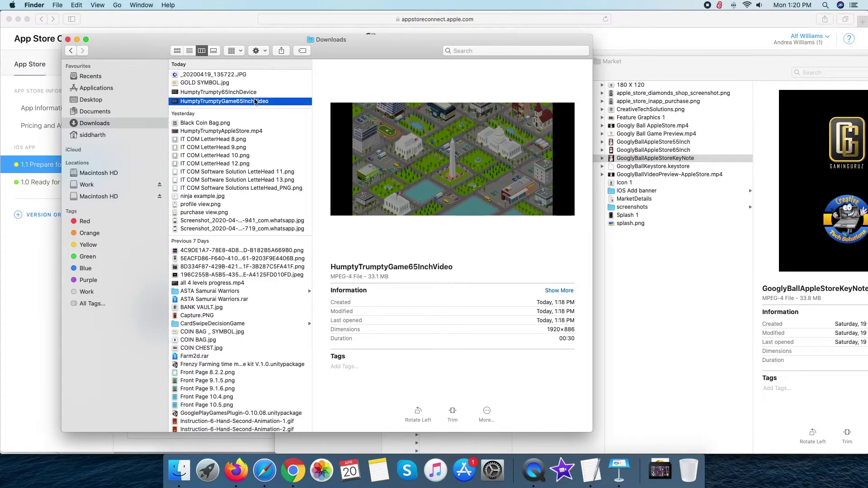
key("space")
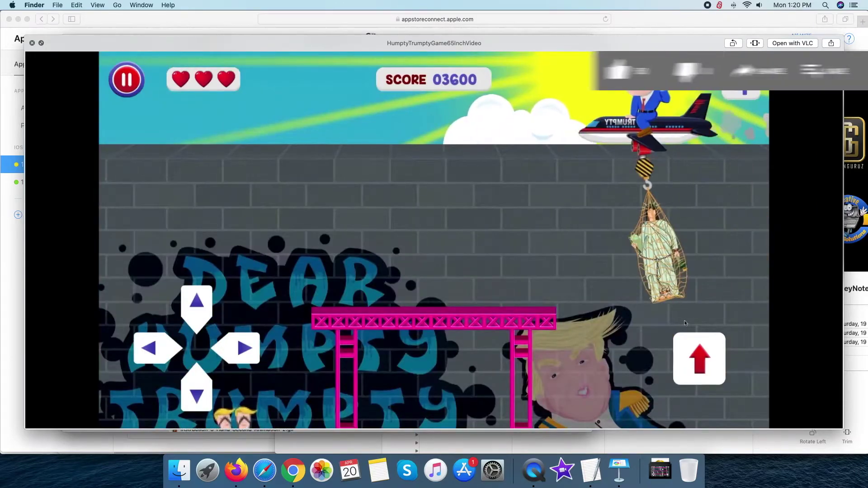
key("space")
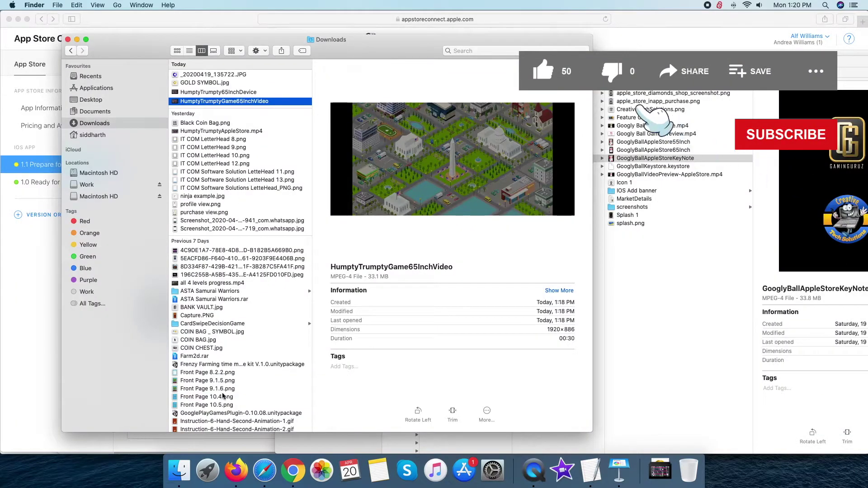
left_click(264, 471)
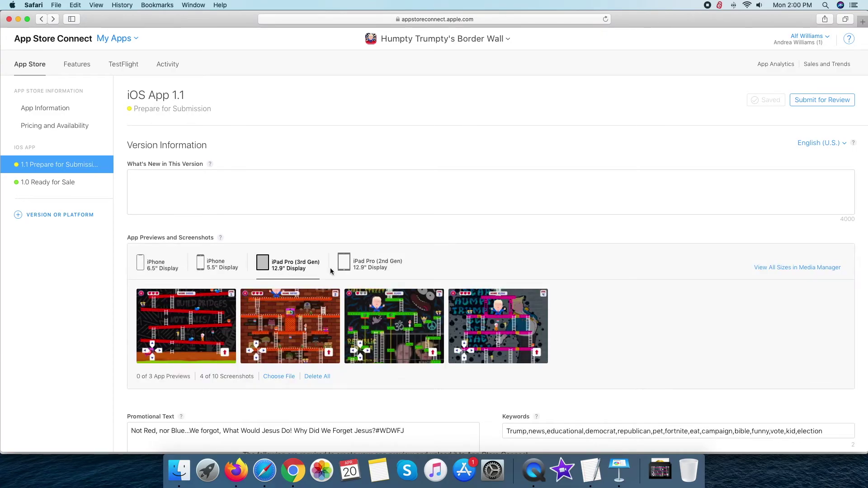
Step: Mark the 1600 x 1200 px iPad Pro preview size in the reference, then launch Keynote
key("super+Tab")
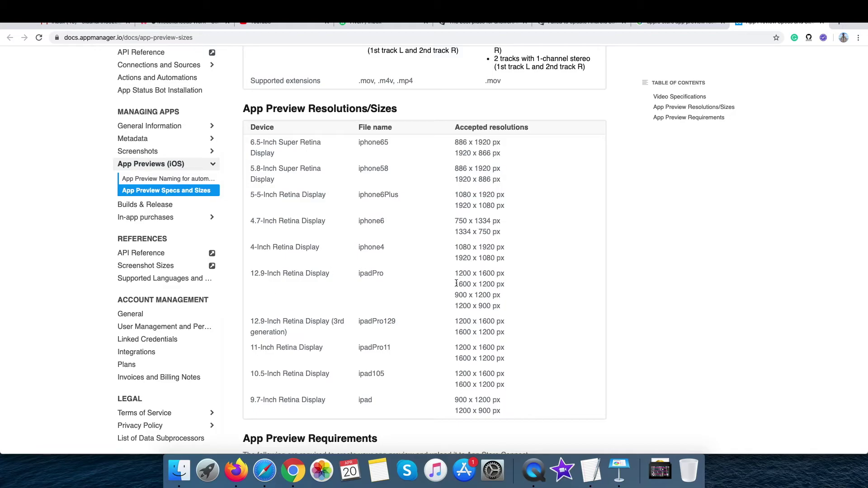
left_click_drag(455, 283, 518, 288)
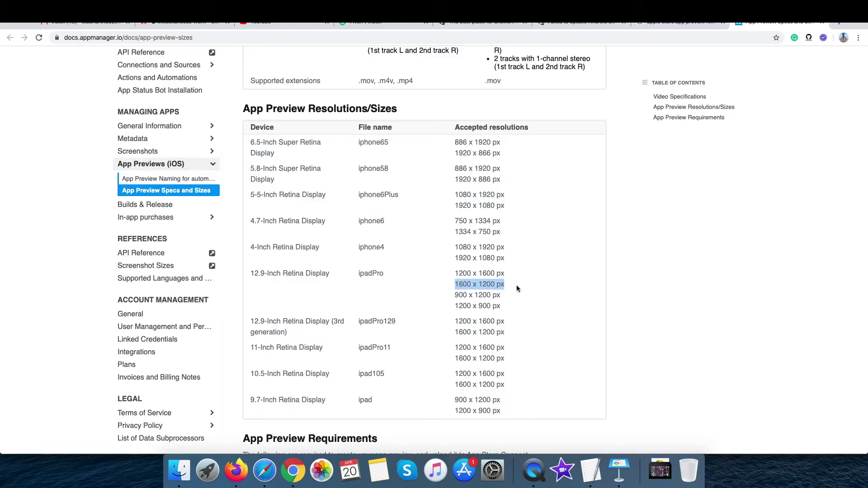
left_click(619, 470)
Step: Start a Black-theme presentation and delete its title and body placeholders
double_click(305, 195)
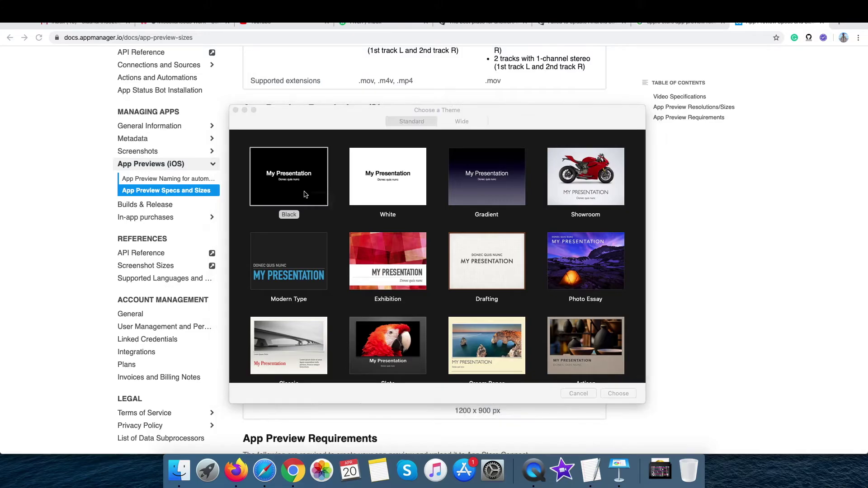
left_click_drag(556, 88, 485, 24)
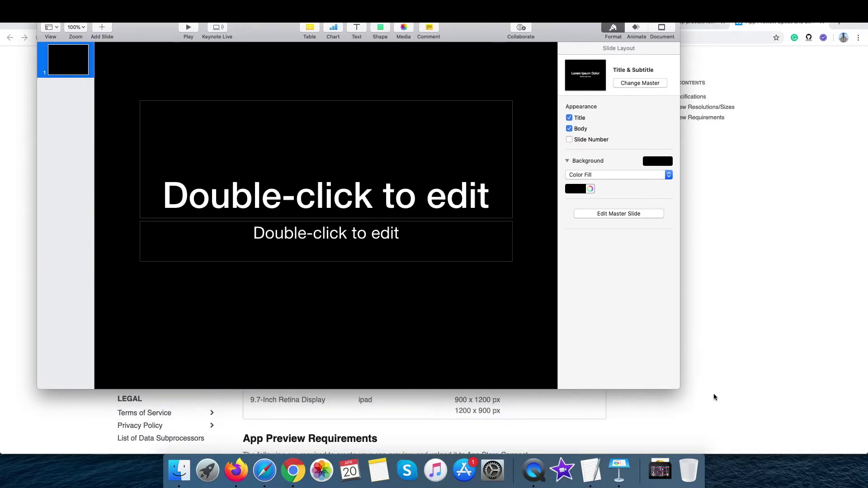
left_click_drag(674, 387, 809, 453)
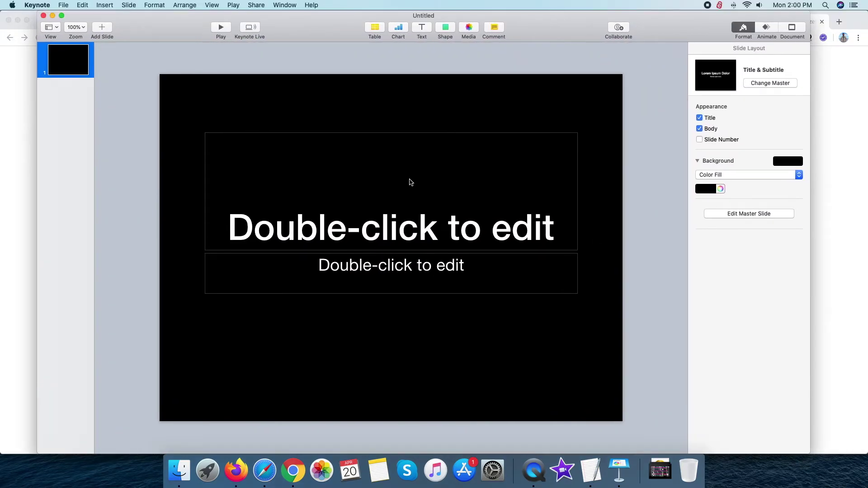
left_click(409, 181)
key("Delete")
left_click(386, 255)
key("Delete")
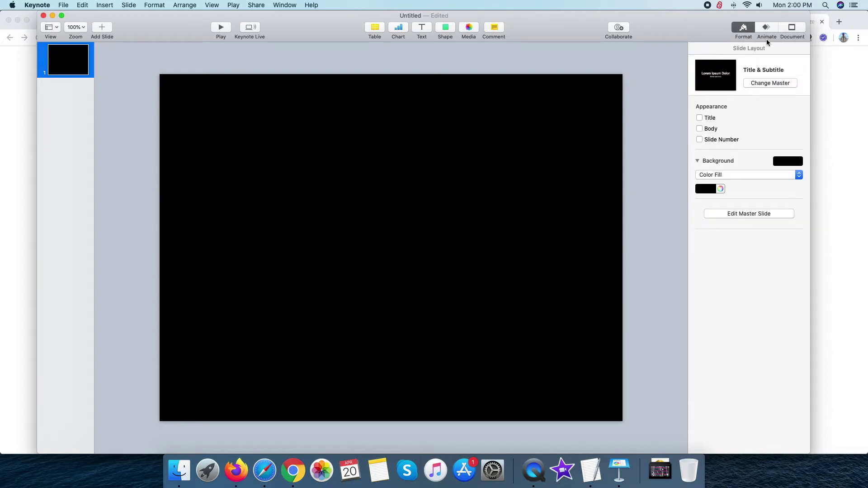
Step: Make the presentation self-playing with 0.0 s transition and build delays
left_click(791, 28)
left_click(728, 192)
left_click(758, 208)
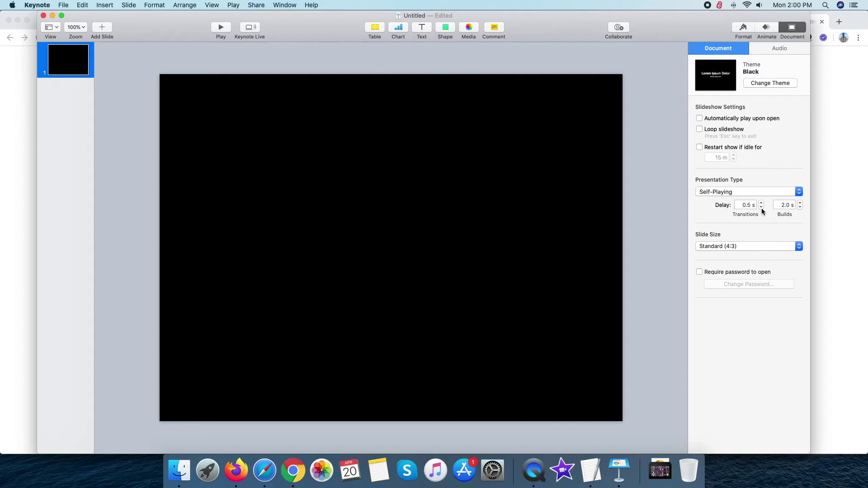
left_click(762, 207)
left_click(800, 208)
left_click(799, 207)
left_click(800, 207)
left_click(800, 208)
Step: Set a custom slide size of 1600 × 1200
left_click(723, 247)
left_click(727, 267)
type("1600")
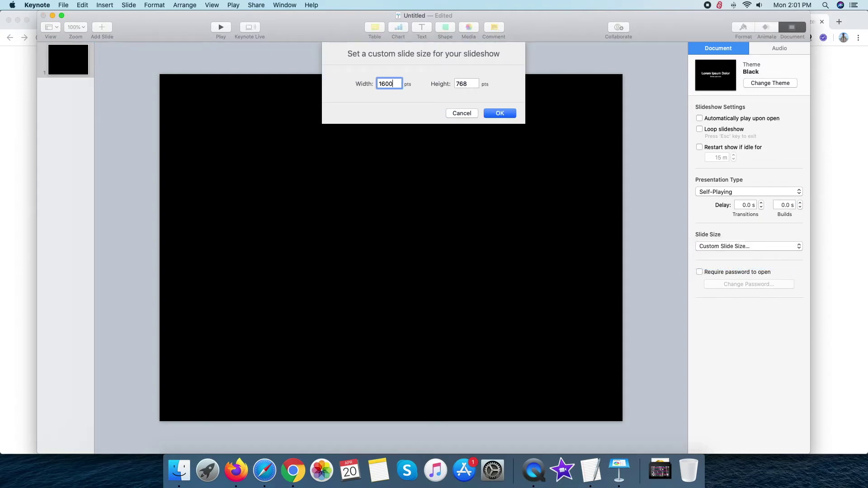
key("Tab")
type("120")
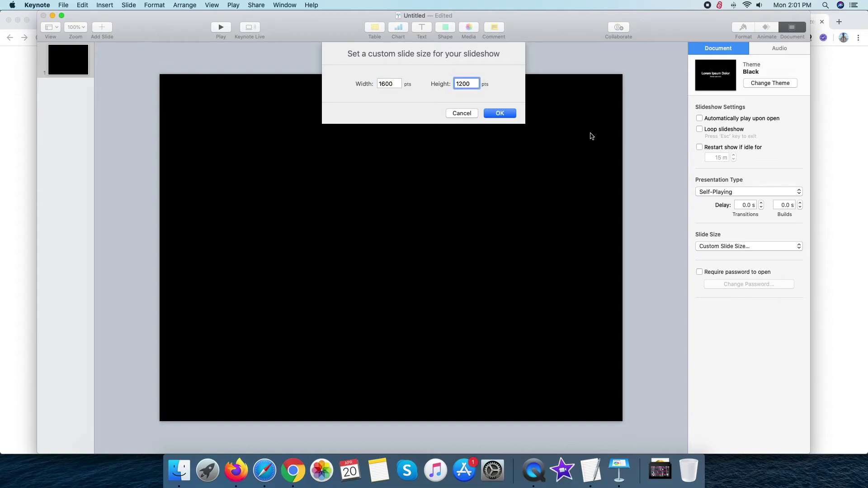
left_click(488, 113)
Step: At 50% zoom, drag the city game video from Downloads onto the slide and position it lower
left_click(76, 27)
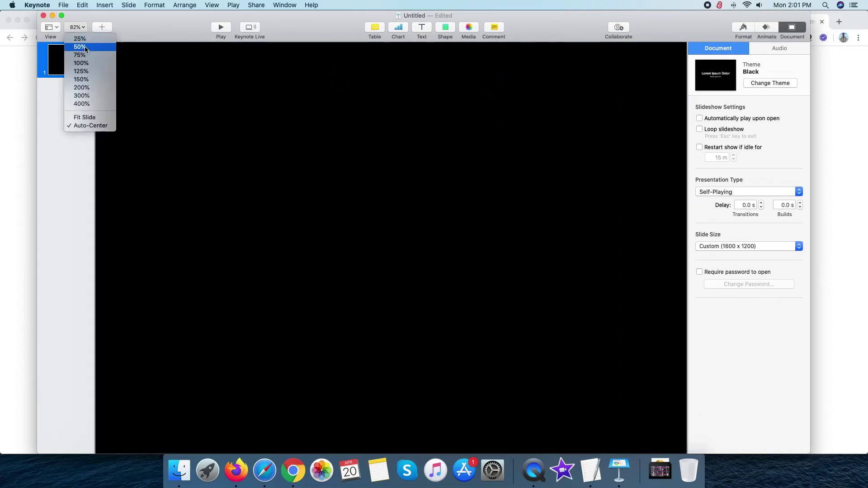
left_click(80, 47)
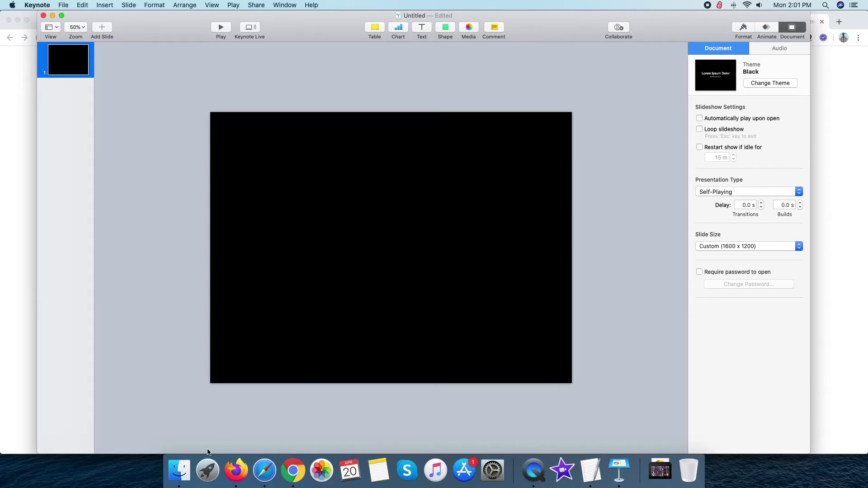
left_click(179, 470)
left_click_drag(192, 135, 387, 239)
left_click_drag(451, 256, 452, 272)
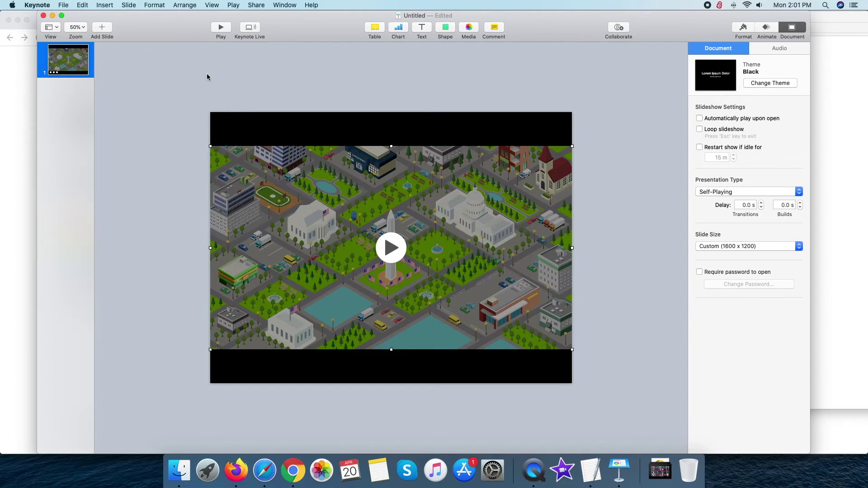
Step: Export the slide as a QuickTime movie with a custom 1600×1200 format
left_click(64, 5)
mouse_move(90, 98)
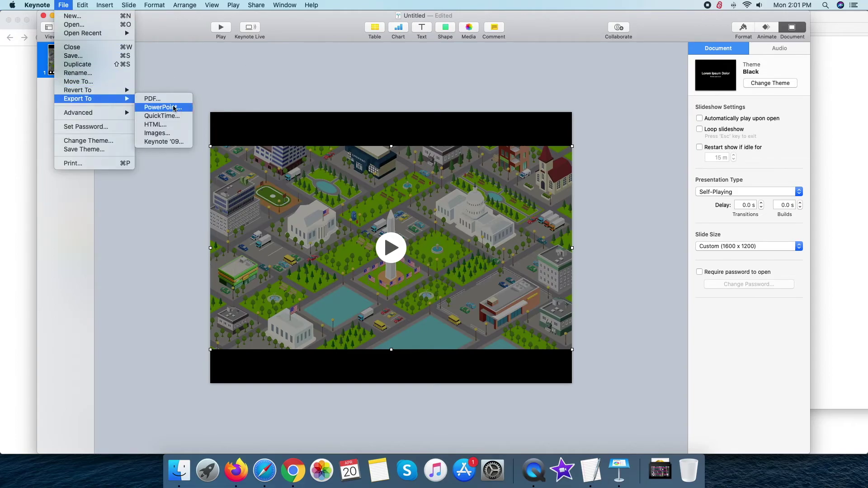
left_click(172, 119)
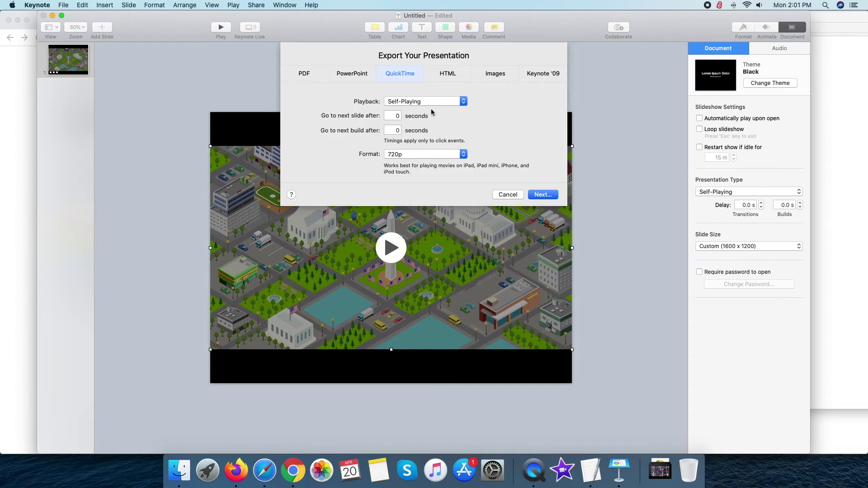
left_click(425, 154)
left_click(407, 170)
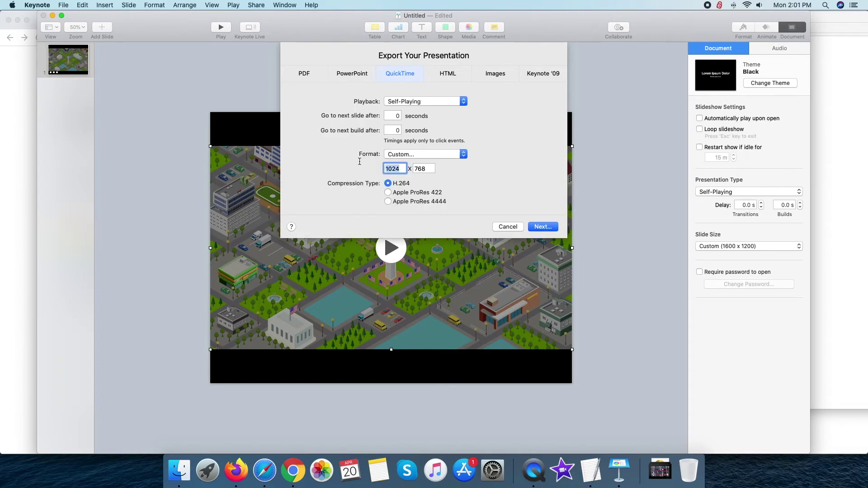
type("1600")
key("Tab")
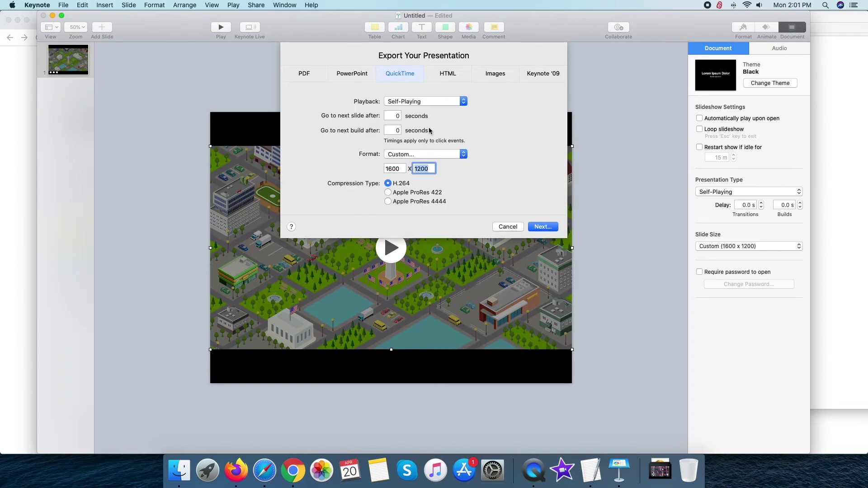
Step: Name the movie HumptyTrumptyiPadAppleStore and save it to Downloads
left_click(542, 227)
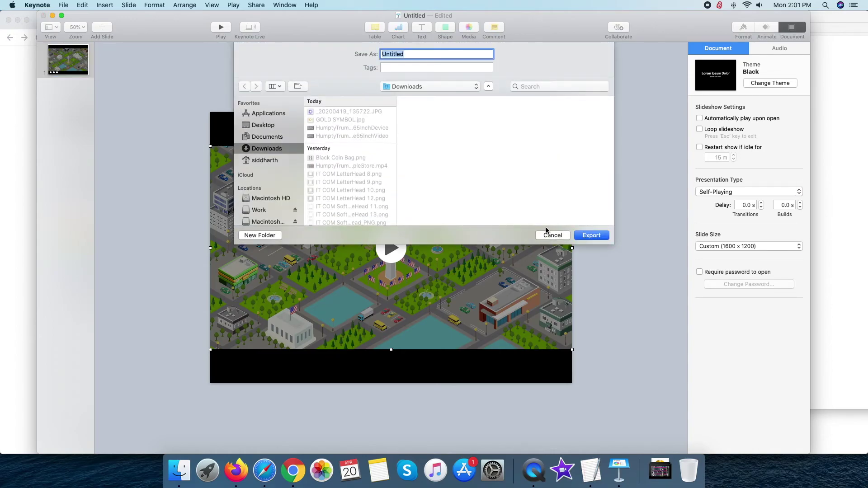
type("Hup")
type("ptyTrumptyiPadAppleStoreVideo")
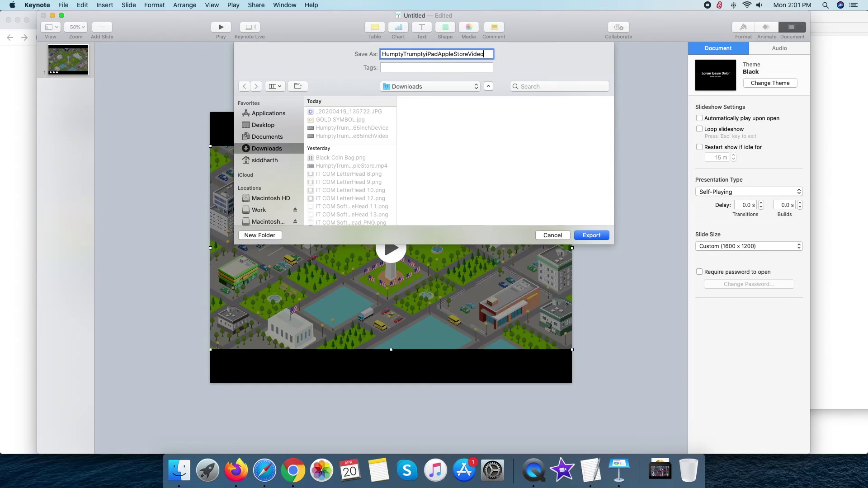
key("Return")
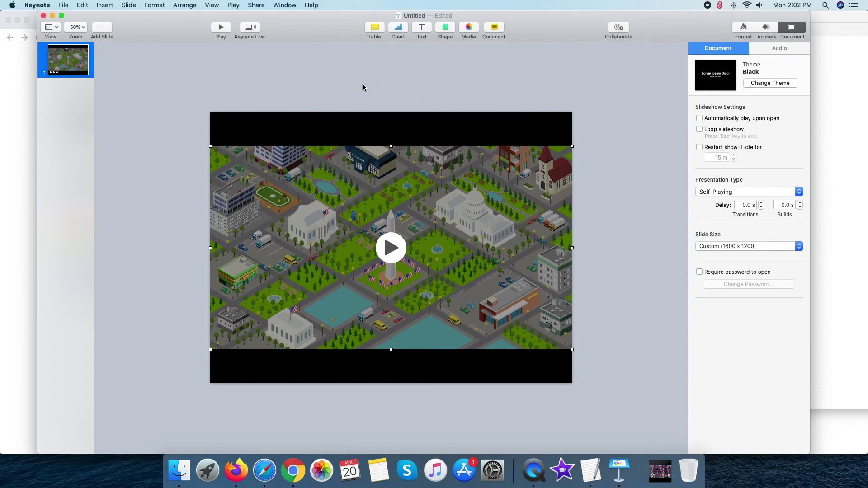
Step: Confirm the iPad video is 1600×1200 and 30 seconds, then drag it toward App Store Connect
key("space")
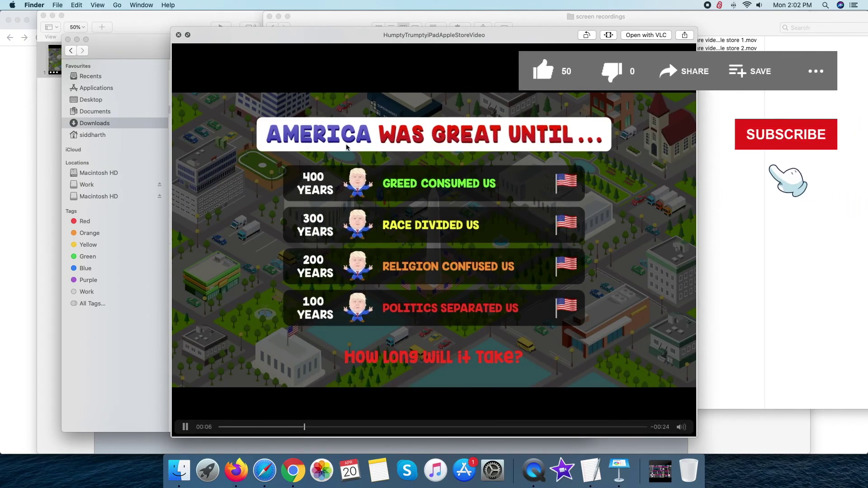
key("space")
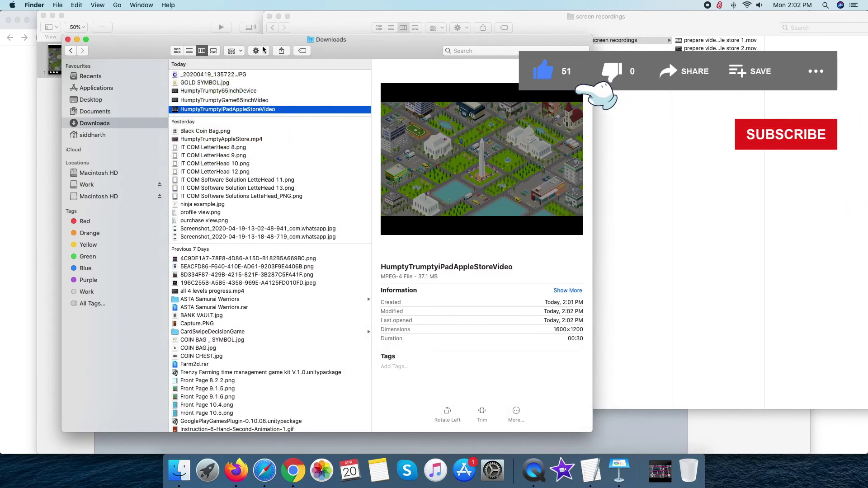
left_click(265, 471)
key("super+Tab")
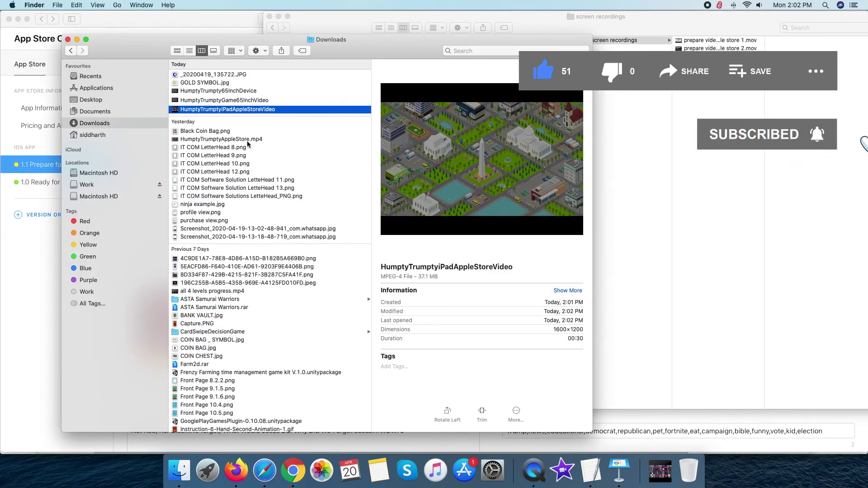
left_click_drag(235, 109, 648, 319)
key("super+Tab")
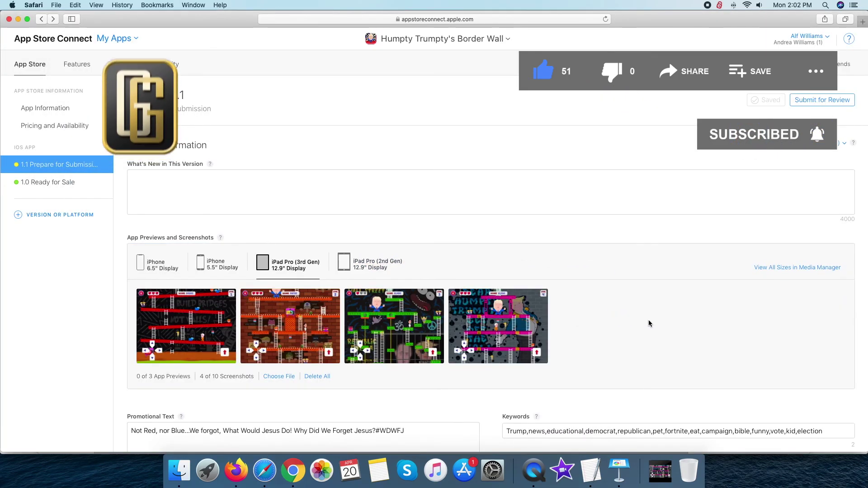